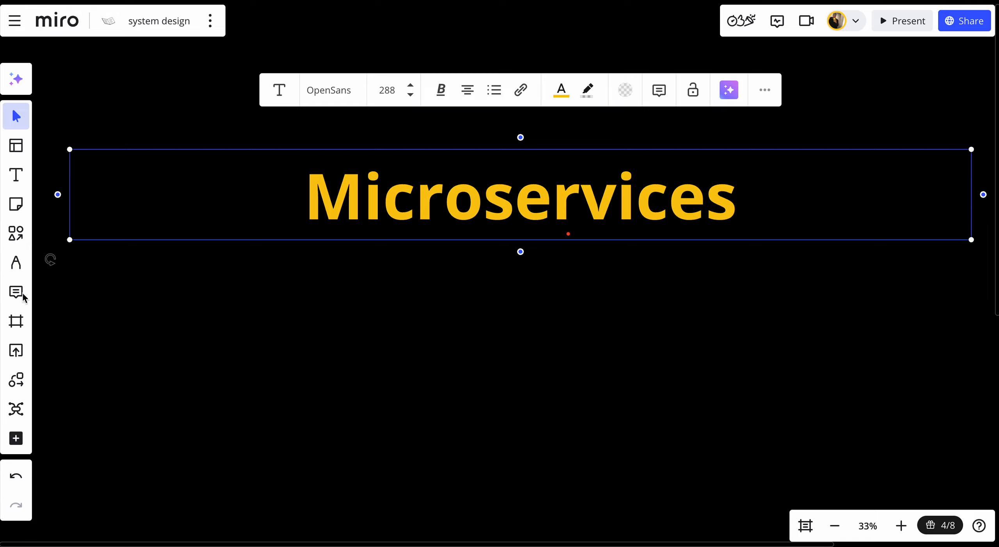
Circle the Microservices title with a red freehand pen stroke
{"action": "left_click", "coordinate": [16, 263]}
{"action": "left_click_drag", "start_coordinate": [264, 245], "coordinate": [255, 268]}
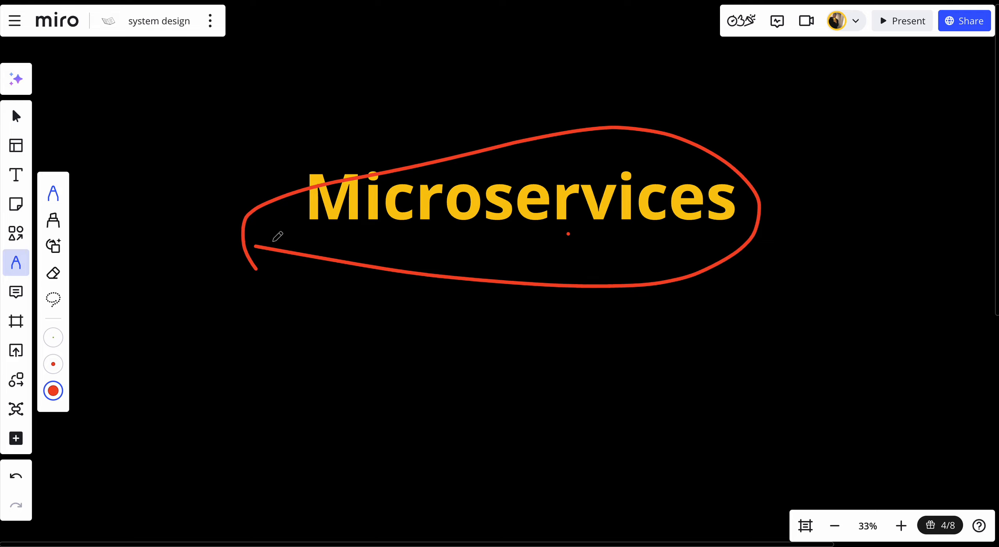
{"action": "scroll", "coordinate": [390, 366], "scroll_direction": "down", "scroll_amount": 3}
{"action": "scroll", "coordinate": [390, 365], "scroll_direction": "up", "scroll_amount": 1}
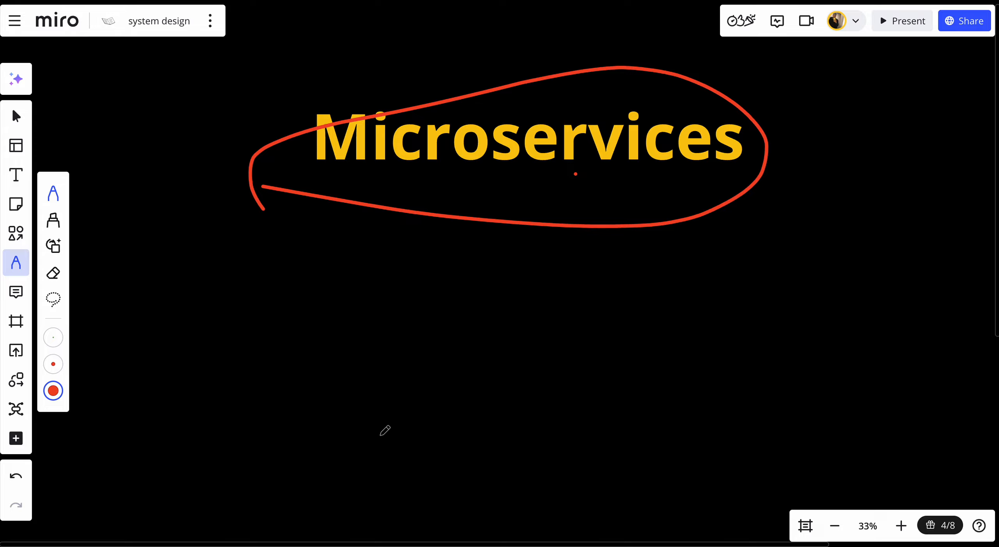
{"action": "scroll", "coordinate": [391, 391], "scroll_direction": "down", "scroll_amount": 10}
{"action": "scroll", "coordinate": [387, 413], "scroll_direction": "down", "scroll_amount": 8}
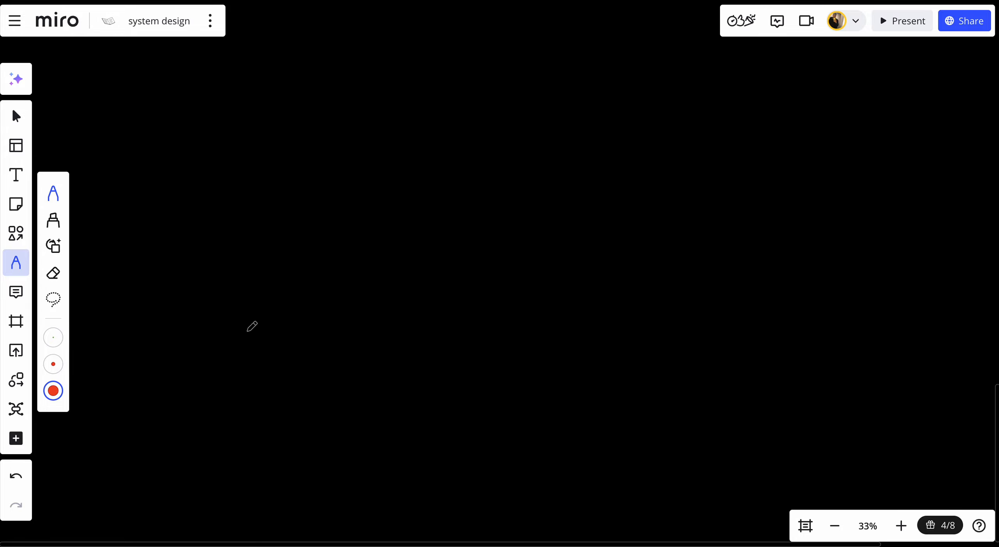
Place a square shape on empty canvas and label it Server
{"action": "left_click", "coordinate": [16, 233]}
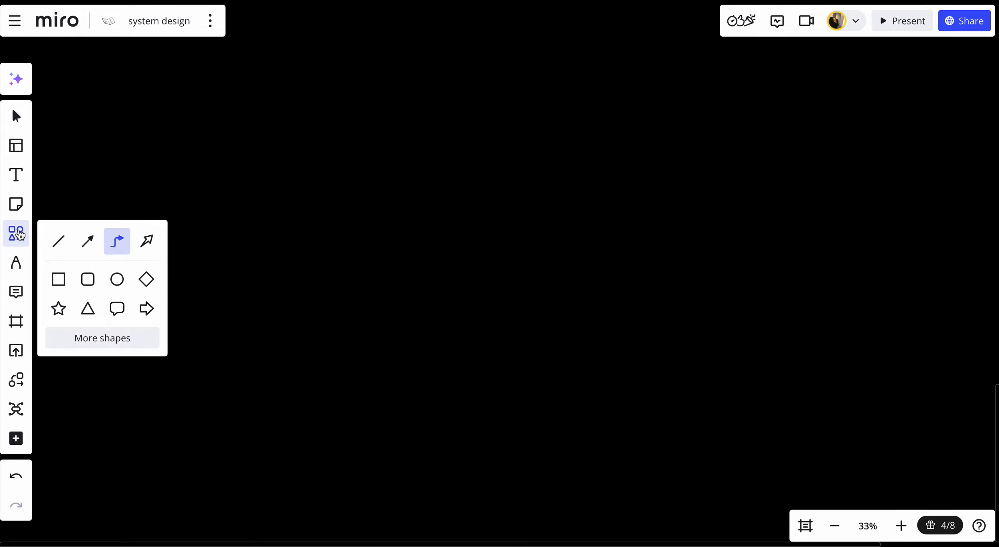
{"action": "left_click", "coordinate": [58, 279]}
{"action": "left_click", "coordinate": [479, 199]}
{"action": "type", "text": "S"}
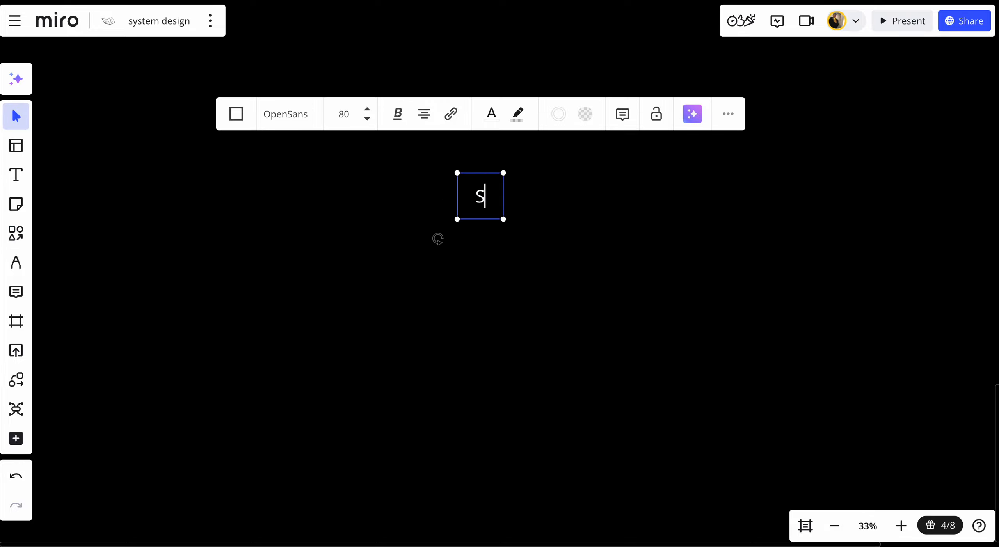
{"action": "type", "text": "E"}
{"action": "type", "text": "R"}
{"action": "key", "text": "BackSpace"}
{"action": "key", "text": "BackSpace"}
{"action": "type", "text": "erver"}
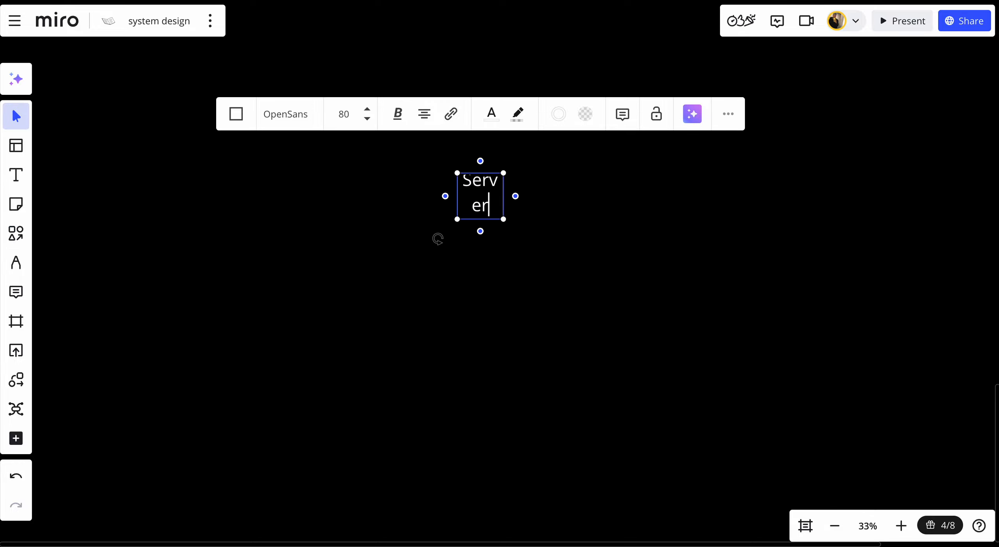
{"action": "left_click", "coordinate": [585, 272]}
Enlarge the Server box considerably by dragging its corner handle
{"action": "left_click", "coordinate": [492, 192]}
{"action": "left_click_drag", "start_coordinate": [503, 173], "coordinate": [811, 1]}
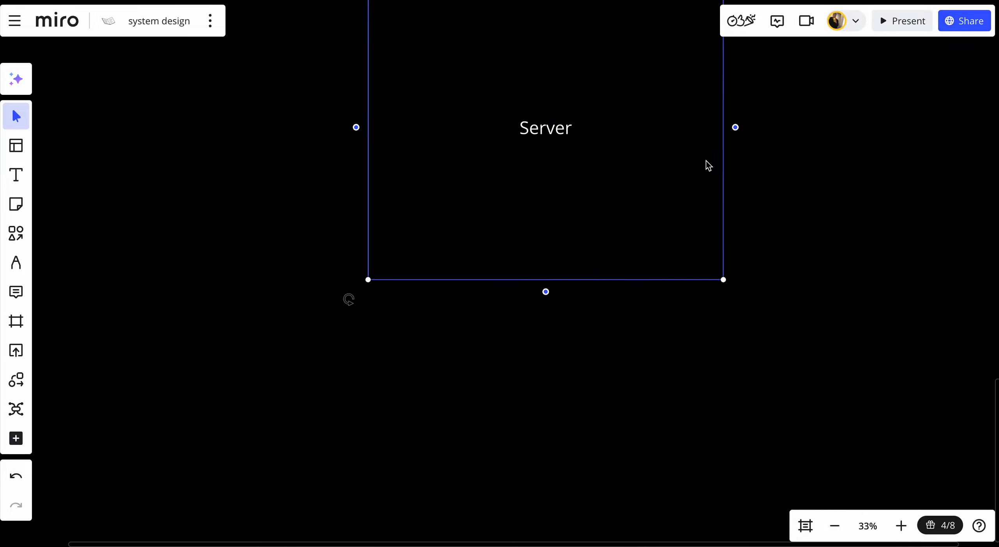
{"action": "scroll", "coordinate": [705, 161], "scroll_direction": "left", "scroll_amount": 10}
{"action": "left_click", "coordinate": [674, 238]}
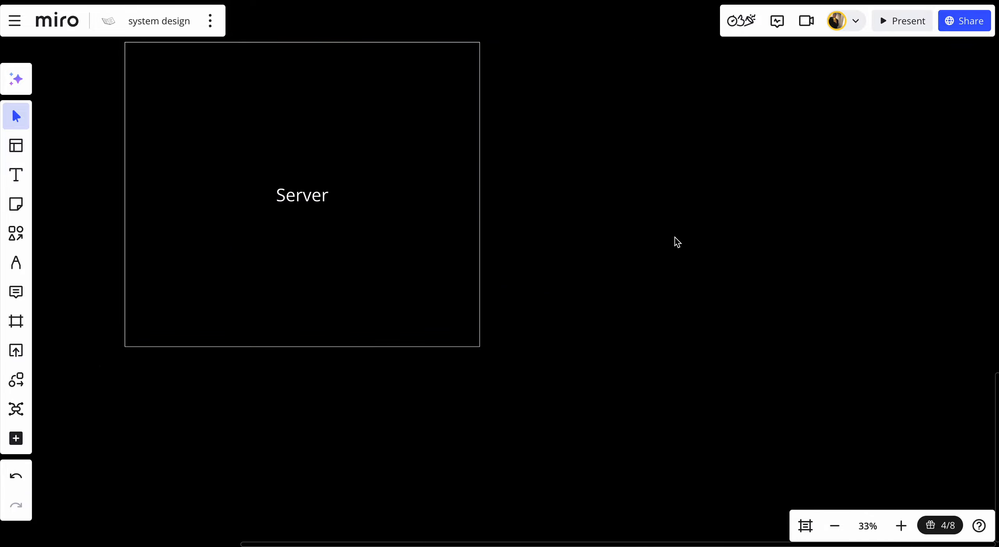
{"action": "scroll", "coordinate": [618, 233], "scroll_direction": "up", "scroll_amount": 1}
{"action": "left_click", "coordinate": [348, 193]}
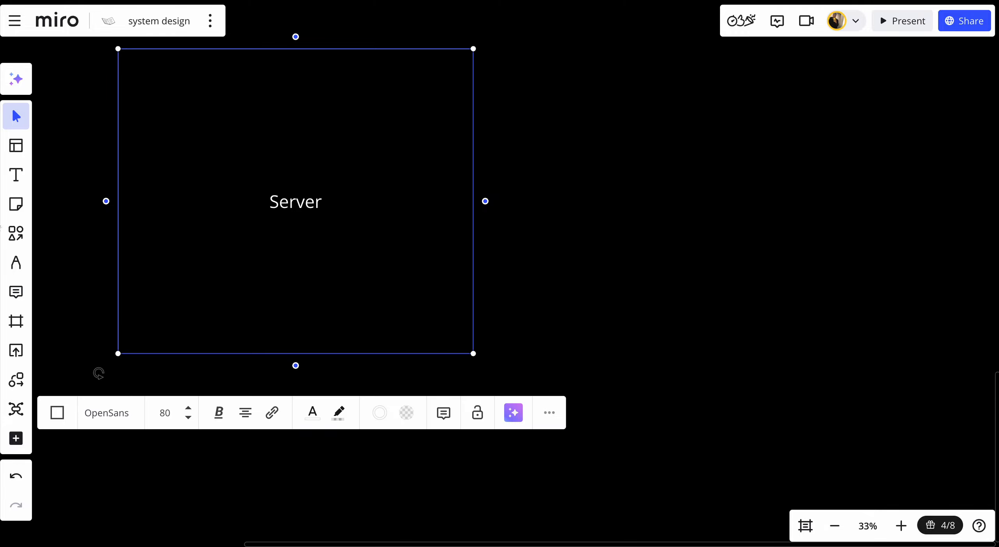
Add a small rectangle right of Server near the top and label it User Service
{"action": "left_click", "coordinate": [16, 232]}
{"action": "left_click", "coordinate": [59, 279]}
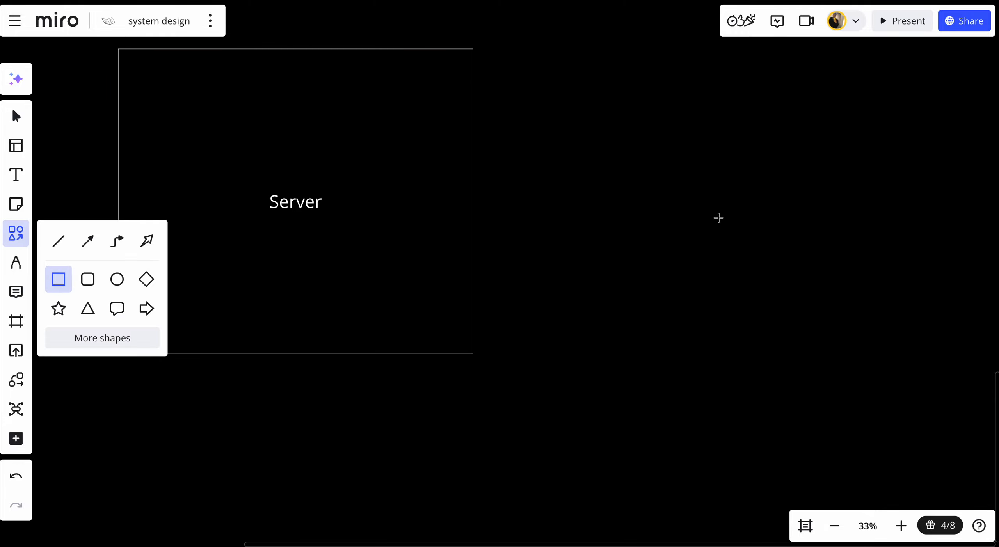
{"action": "left_click", "coordinate": [718, 218]}
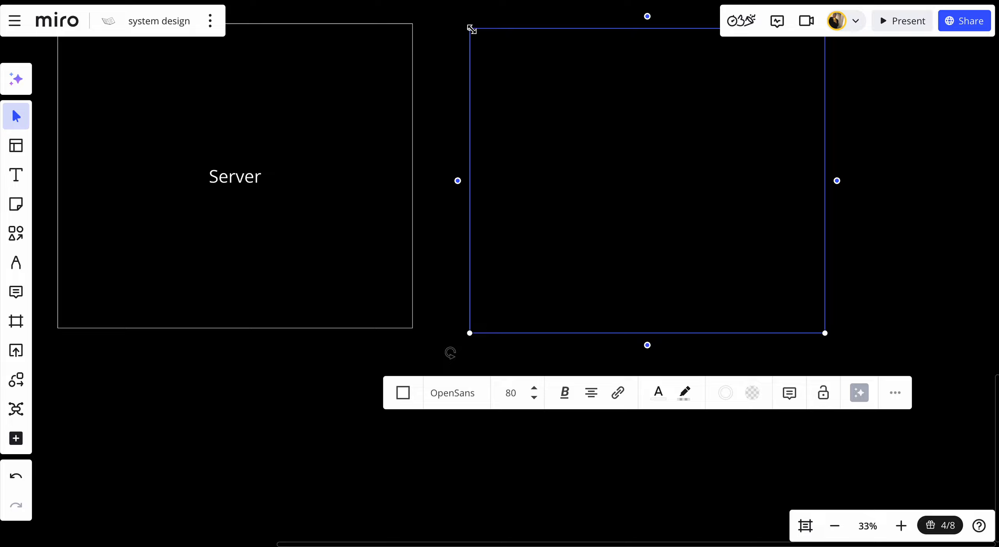
{"action": "left_click_drag", "start_coordinate": [468, 31], "coordinate": [695, 268]}
{"action": "left_click", "coordinate": [787, 368]}
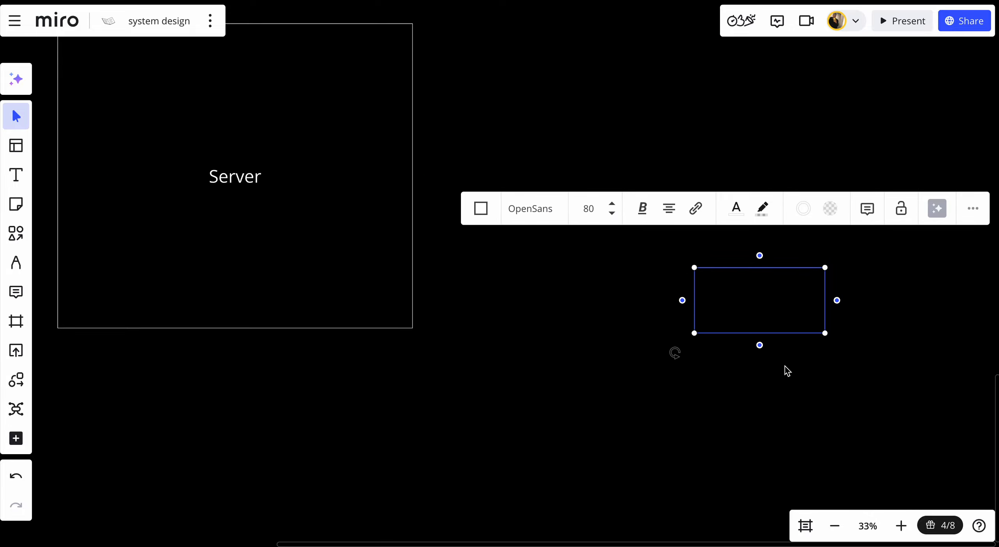
{"action": "left_click_drag", "start_coordinate": [775, 287], "coordinate": [625, 98]}
{"action": "left_click", "coordinate": [626, 98]}
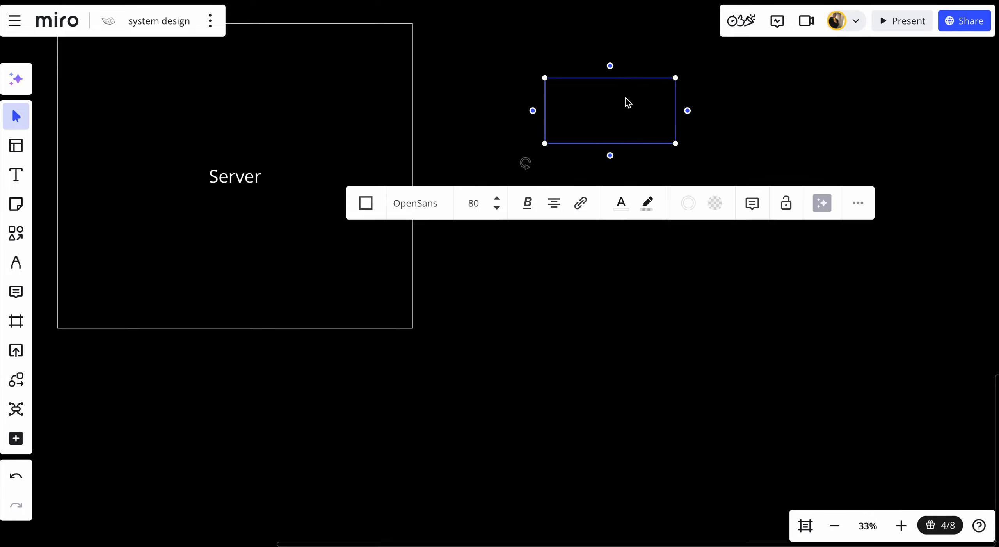
{"action": "double_click", "coordinate": [605, 109]}
{"action": "type", "text": "U"}
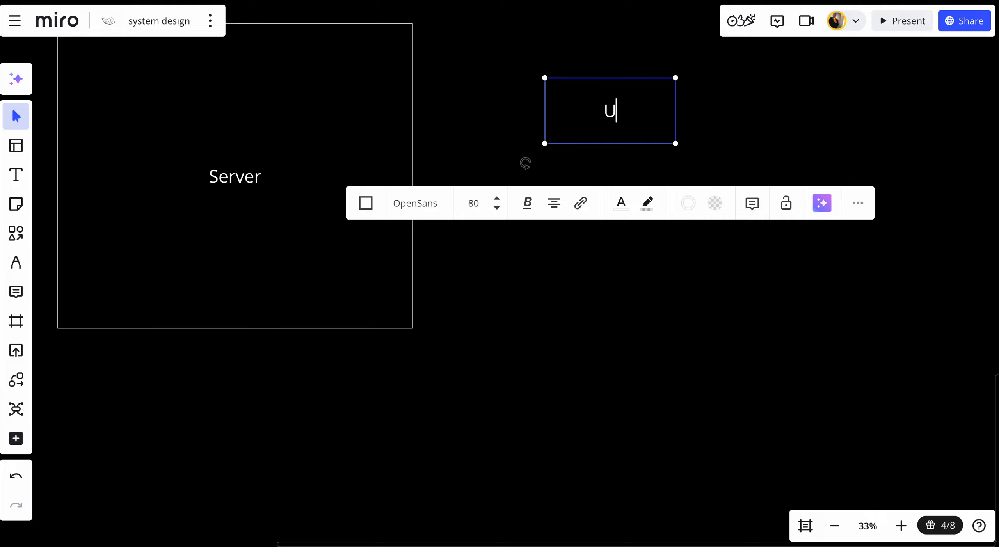
{"action": "type", "text": "Ser"}
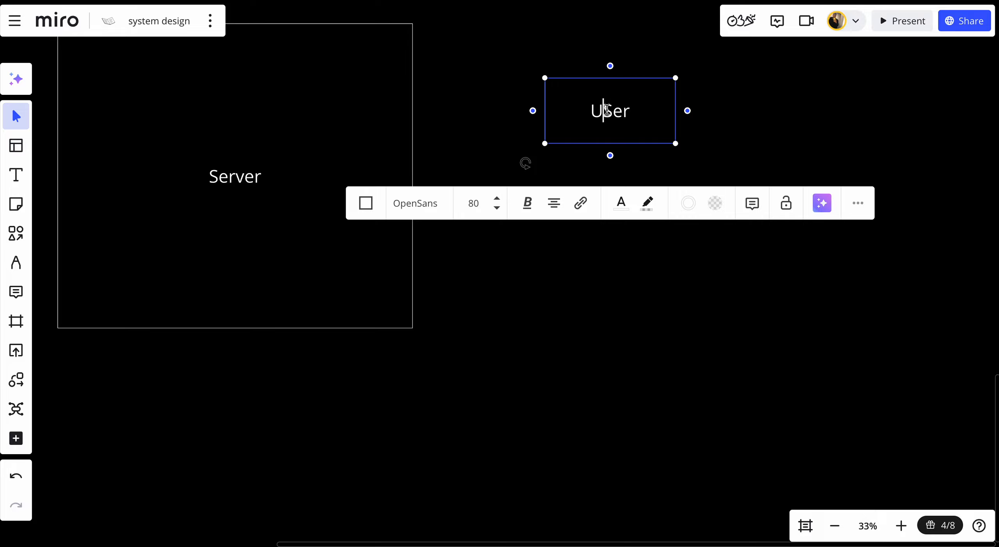
{"action": "key", "text": "Left"}
{"action": "key", "text": "Left"}
{"action": "key", "text": "BackSpace"}
{"action": "type", "text": "s"}
{"action": "key", "text": "Right"}
{"action": "type", "text": "Service"}
{"action": "left_click", "coordinate": [602, 346]}
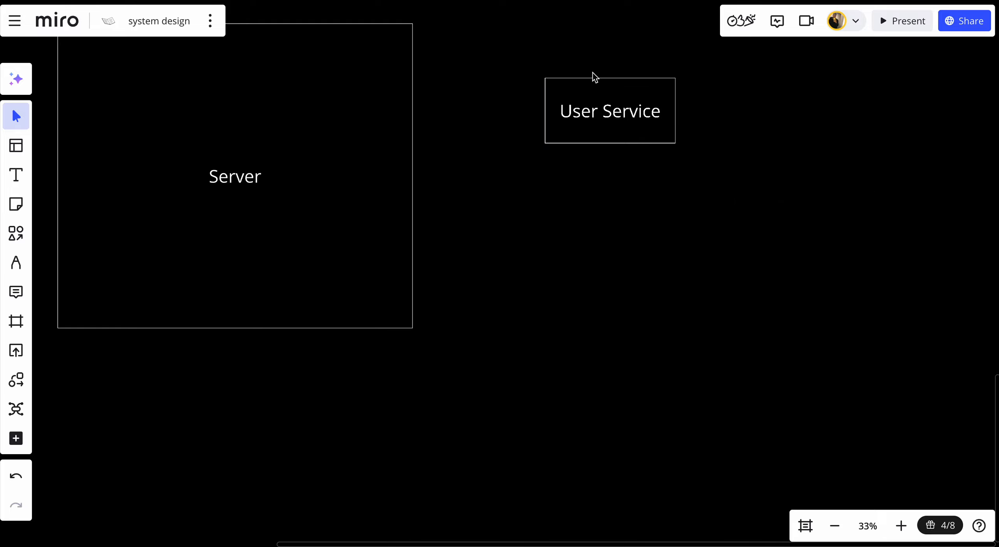
Duplicate the User Service box below it and rename the copy Product Service
{"action": "left_click", "coordinate": [599, 110]}
{"action": "left_click_drag", "start_coordinate": [599, 109], "coordinate": [593, 63]}
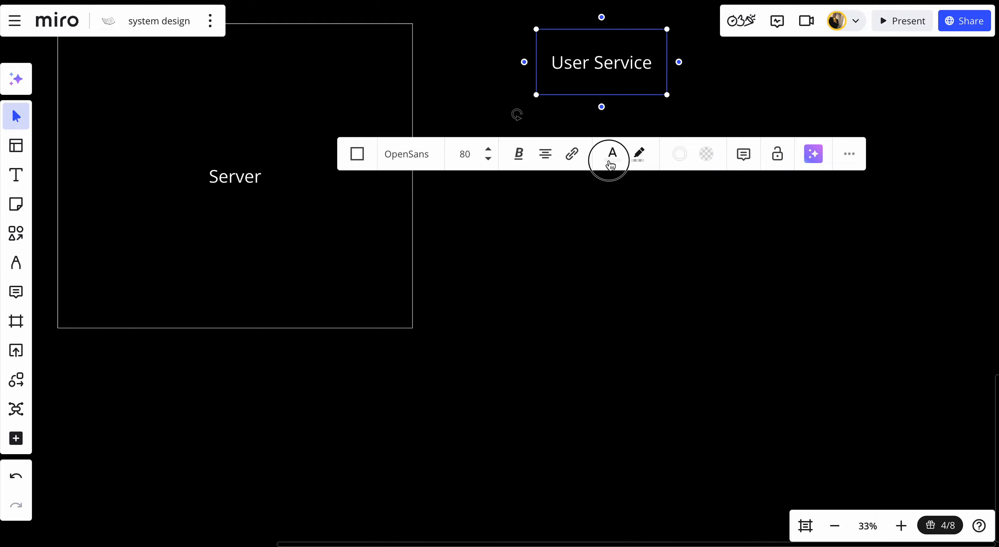
{"action": "left_click", "coordinate": [612, 153]}
{"action": "left_click", "coordinate": [540, 226]}
{"action": "key", "text": "ctrl+v"}
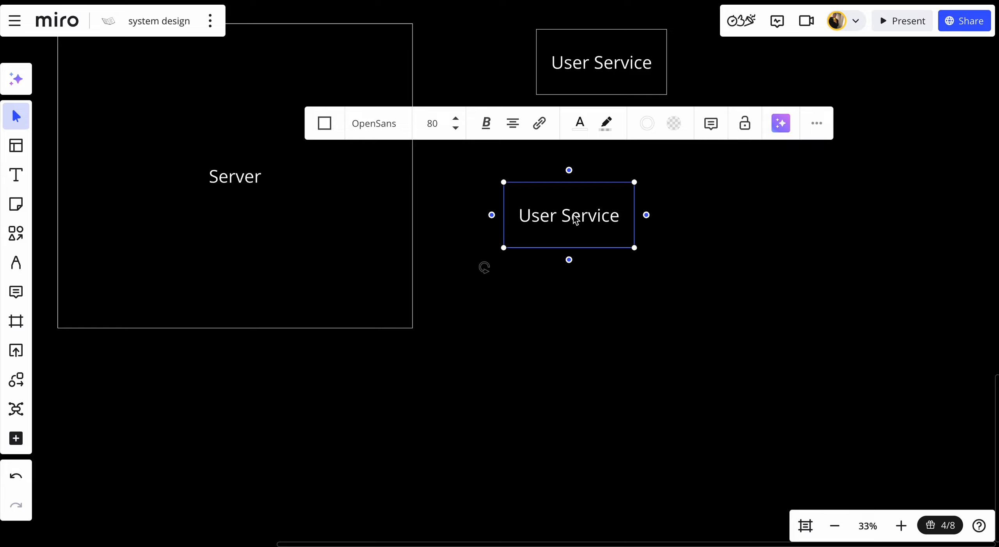
{"action": "double_click", "coordinate": [546, 217]}
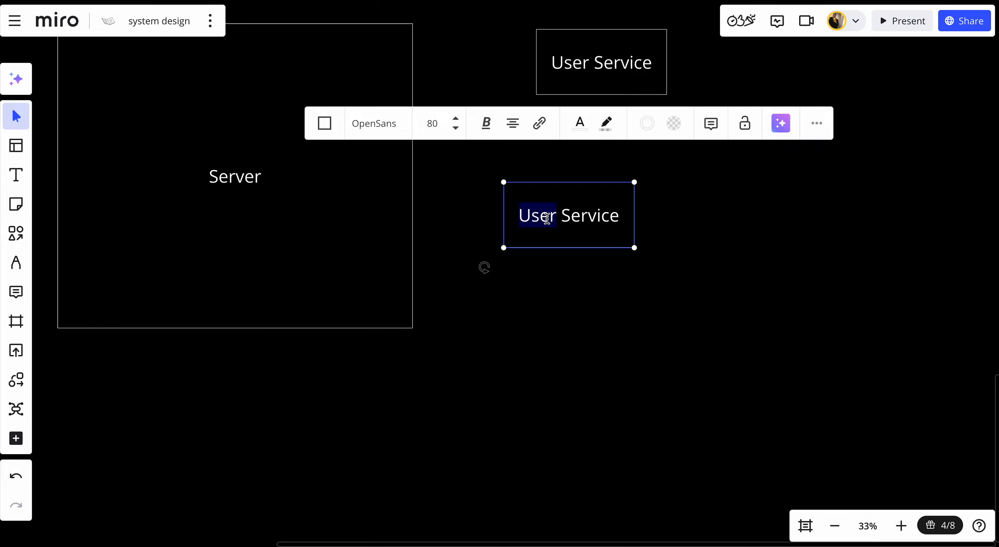
{"action": "type", "text": "Producgt"}
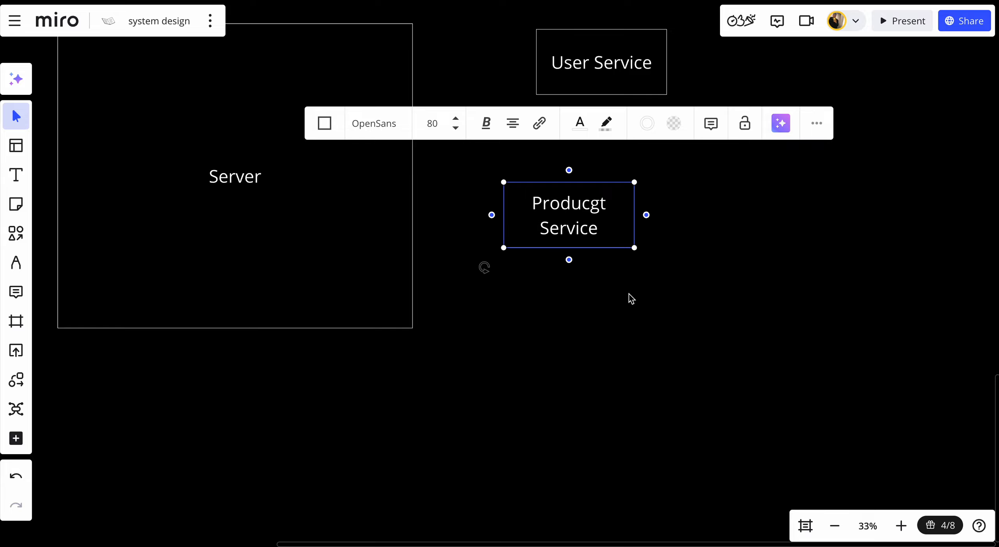
{"action": "key", "text": "BackSpace"}
{"action": "key", "text": "BackSpace"}
{"action": "type", "text": "t"}
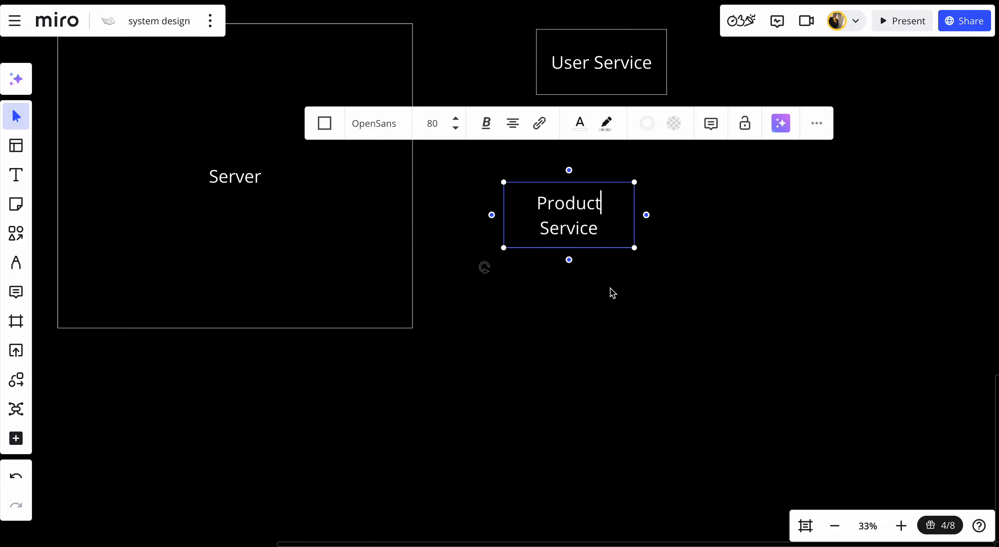
{"action": "left_click", "coordinate": [616, 305]}
{"action": "left_click_drag", "start_coordinate": [620, 241], "coordinate": [653, 180]}
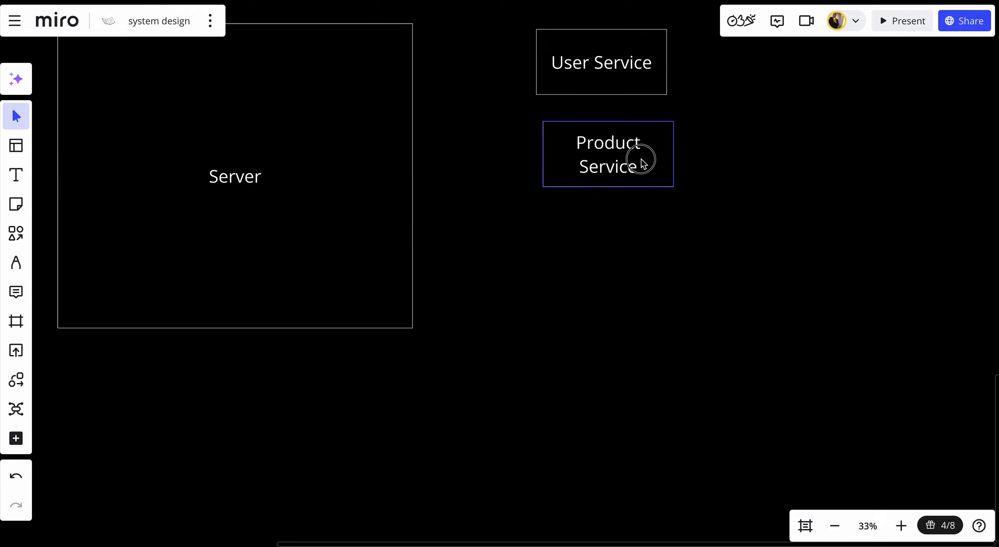
{"action": "left_click", "coordinate": [655, 258]}
Duplicate Product Service beneath itself and rename the copy Order Service
{"action": "left_click", "coordinate": [602, 144]}
{"action": "key", "text": "ctrl+d"}
{"action": "left_click_drag", "start_coordinate": [596, 368], "coordinate": [587, 270]}
{"action": "left_click", "coordinate": [587, 258]}
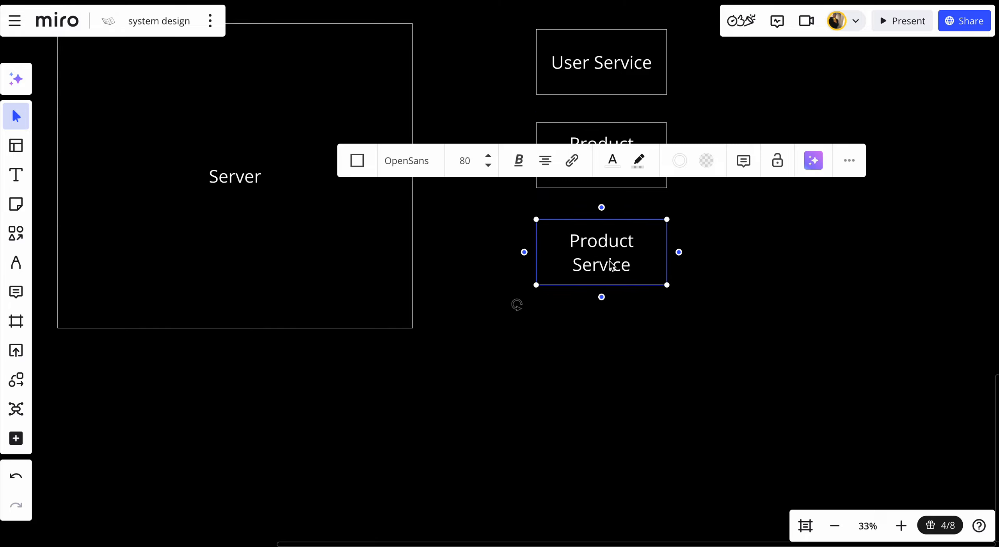
{"action": "double_click", "coordinate": [586, 231]}
{"action": "type", "text": "ORder"}
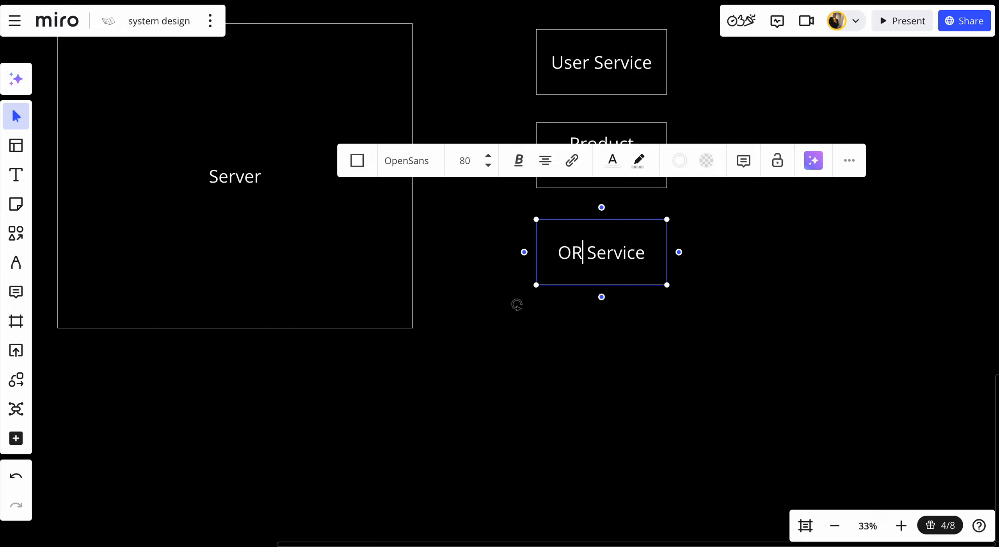
{"action": "key", "text": "BackSpace"}
{"action": "key", "text": "BackSpace"}
{"action": "key", "text": "BackSpace"}
{"action": "type", "text": "rder"}
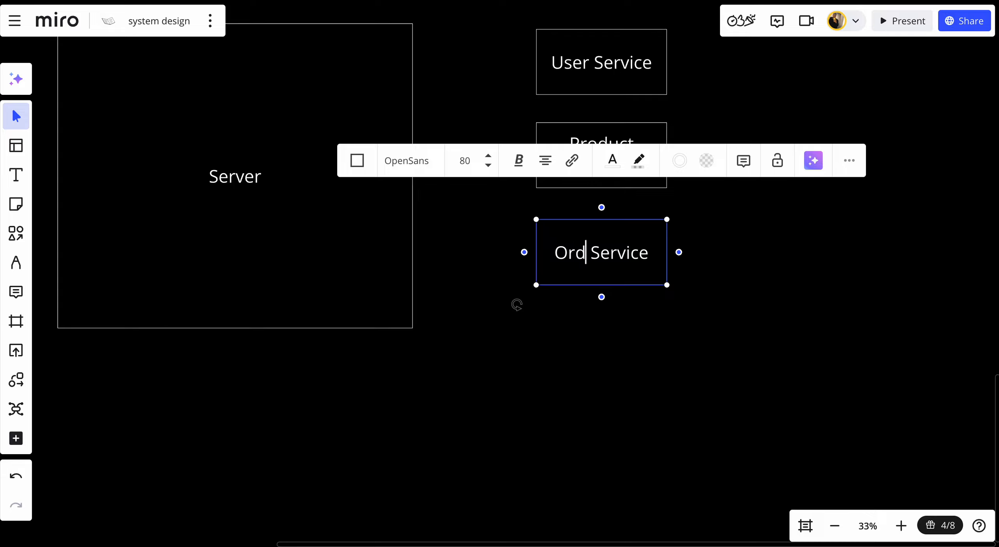
{"action": "left_click", "coordinate": [677, 383]}
{"action": "left_click_drag", "start_coordinate": [629, 81], "coordinate": [557, 252]}
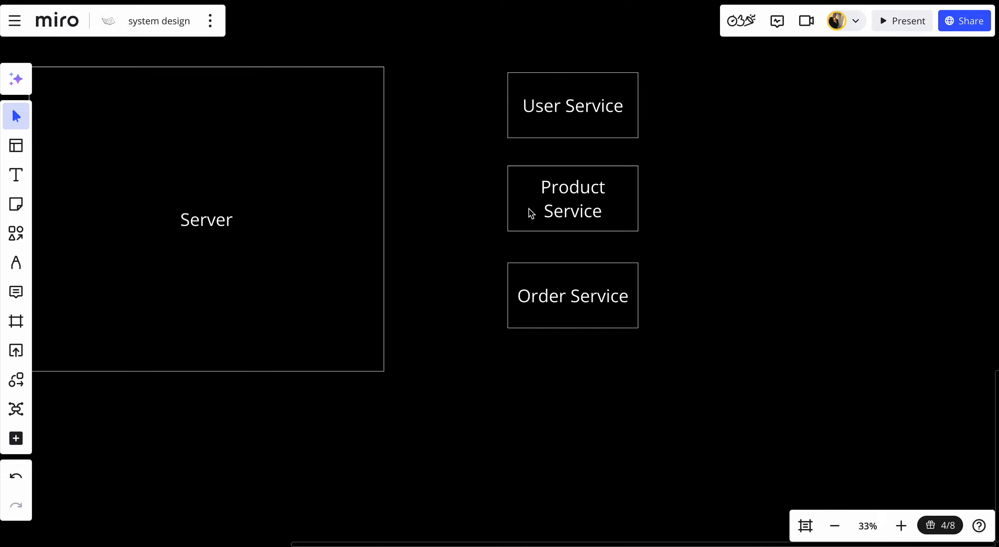
{"action": "scroll", "coordinate": [557, 252], "scroll_direction": "down", "scroll_amount": 2}
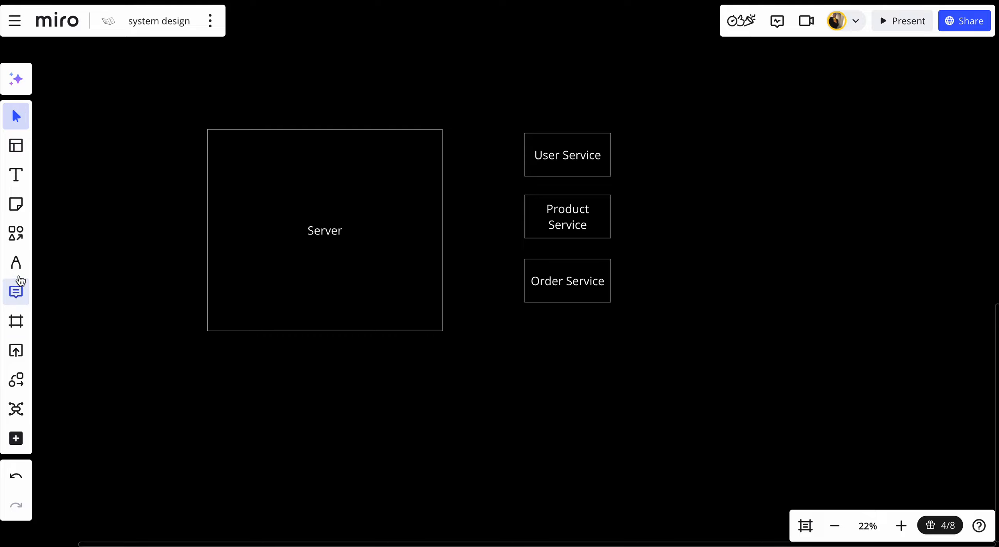
Draw a red loop around the three service boxes and circle Server
{"action": "left_click", "coordinate": [15, 262]}
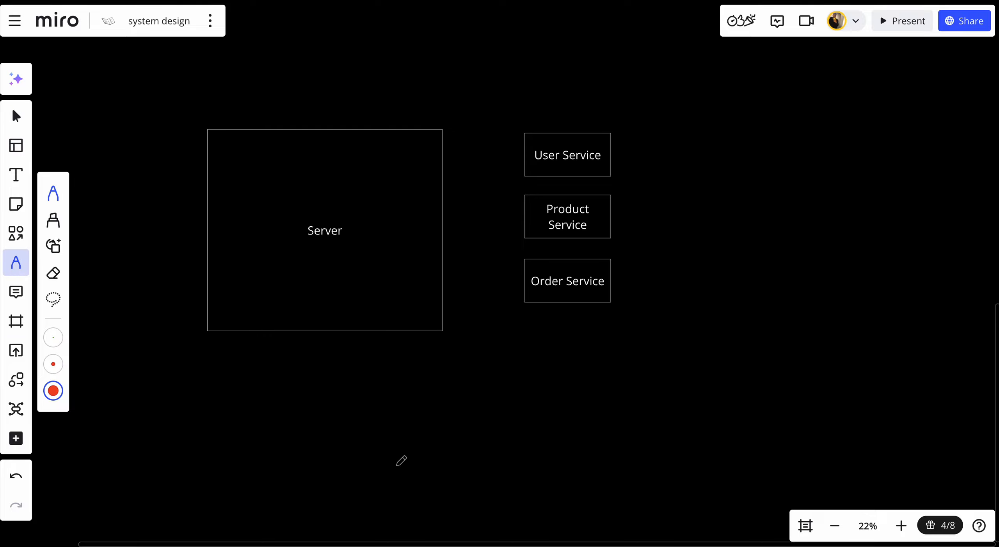
{"action": "left_click_drag", "start_coordinate": [644, 100], "coordinate": [631, 108]}
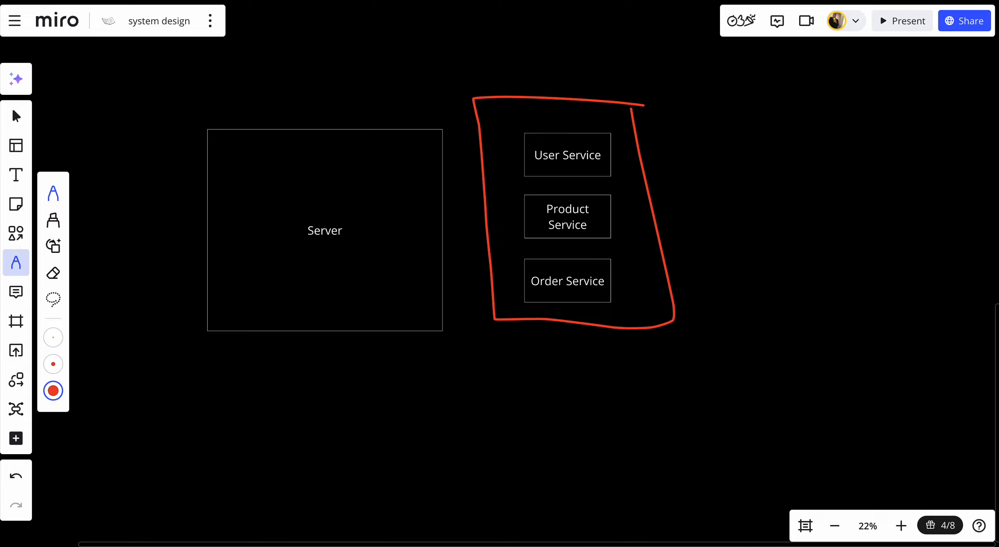
{"action": "left_click_drag", "start_coordinate": [396, 175], "coordinate": [290, 184]}
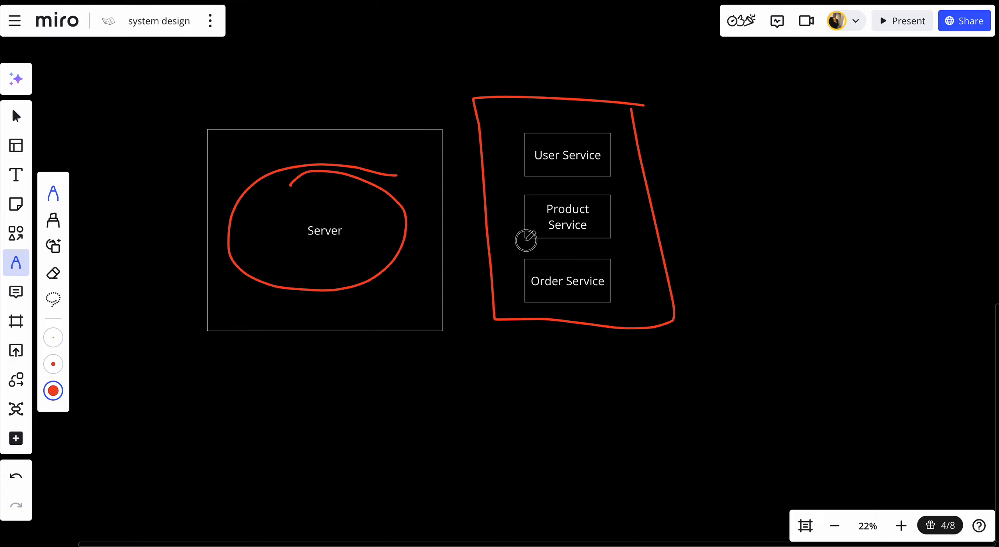
{"action": "left_click_drag", "start_coordinate": [526, 240], "coordinate": [622, 231]}
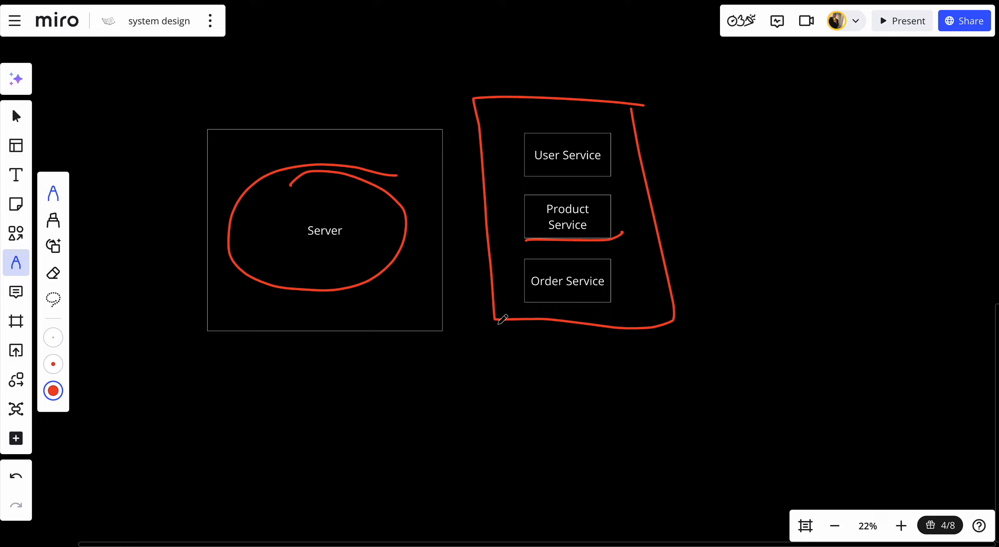
{"action": "scroll", "coordinate": [679, 133], "scroll_direction": "left", "scroll_amount": 2}
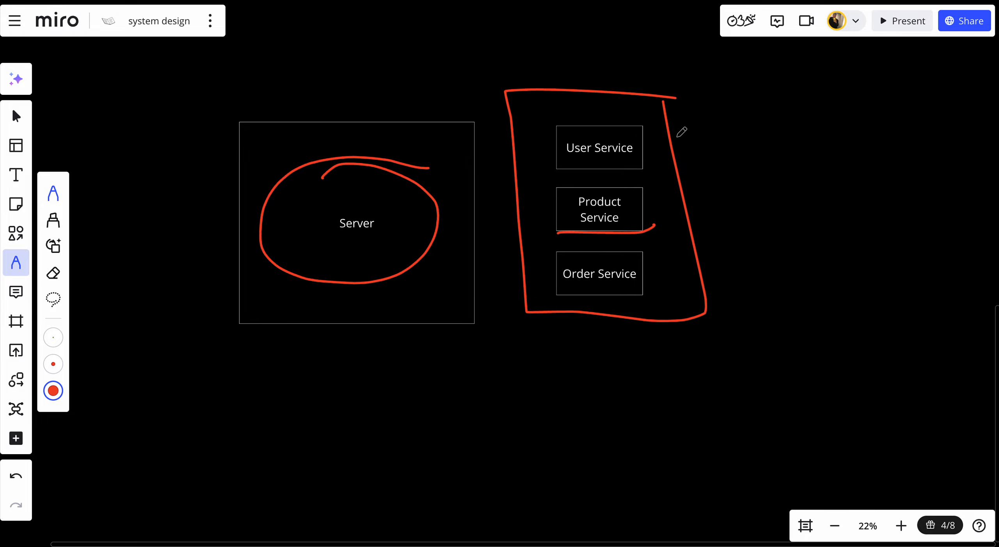
{"action": "mouse_move", "coordinate": [645, 149]}
{"action": "left_mouse_down"}
{"action": "mouse_move", "coordinate": [727, 149]}
{"action": "mouse_move", "coordinate": [725, 273]}
{"action": "mouse_move", "coordinate": [688, 149]}
{"action": "left_mouse_up"}
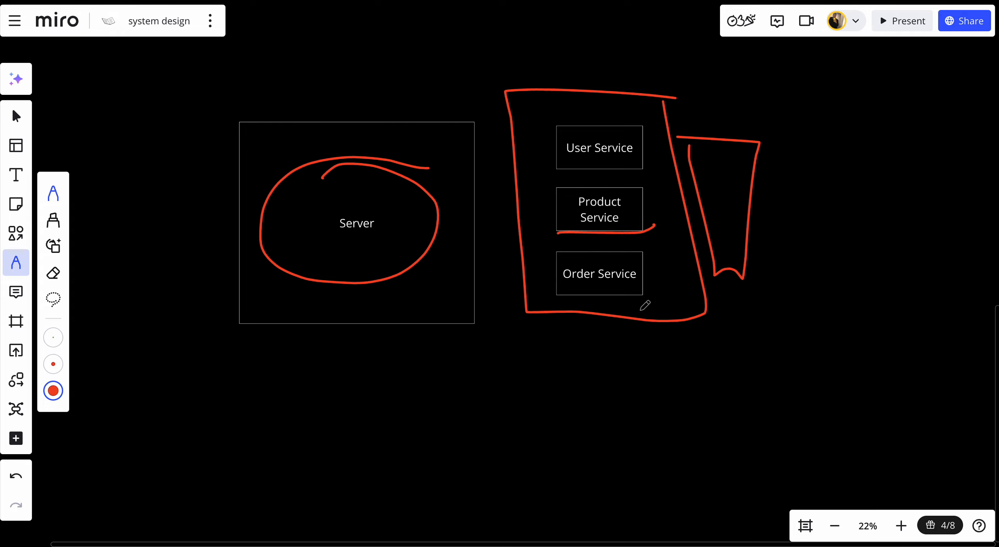
{"action": "scroll", "coordinate": [645, 304], "scroll_direction": "down", "scroll_amount": 2}
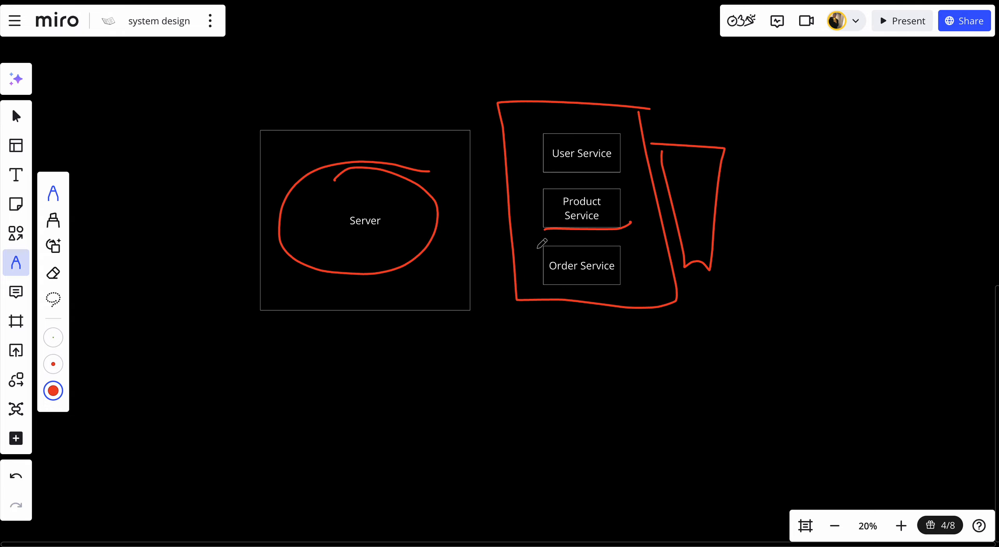
Cross out User Service and the Server box with large red X's
{"action": "left_click_drag", "start_coordinate": [625, 126], "coordinate": [516, 186]}
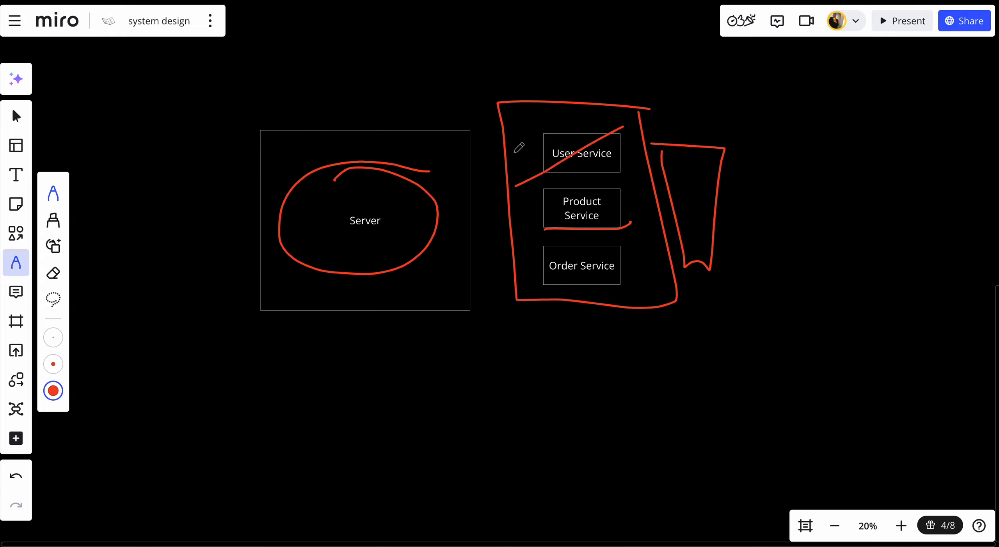
{"action": "mouse_move", "coordinate": [515, 153]}
{"action": "left_mouse_down"}
{"action": "mouse_move", "coordinate": [603, 186]}
{"action": "mouse_move", "coordinate": [629, 265]}
{"action": "left_mouse_up"}
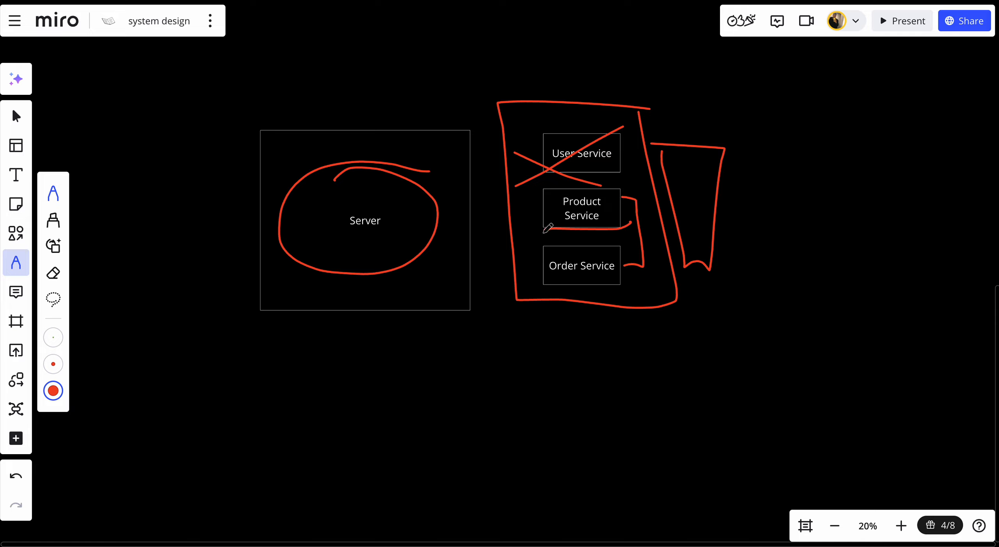
{"action": "left_click_drag", "start_coordinate": [546, 229], "coordinate": [543, 229]}
{"action": "left_click_drag", "start_coordinate": [460, 119], "coordinate": [179, 453]}
{"action": "left_click_drag", "start_coordinate": [282, 132], "coordinate": [463, 382]}
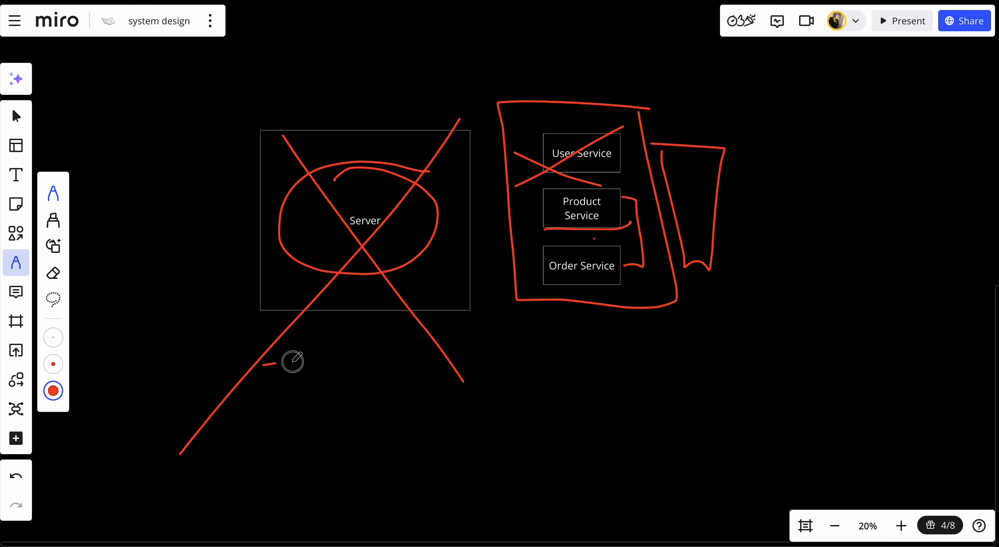
Draw a curve under the diagram and start handwriting '1- Scalability' in red
{"action": "left_click_drag", "start_coordinate": [266, 361], "coordinate": [680, 339]}
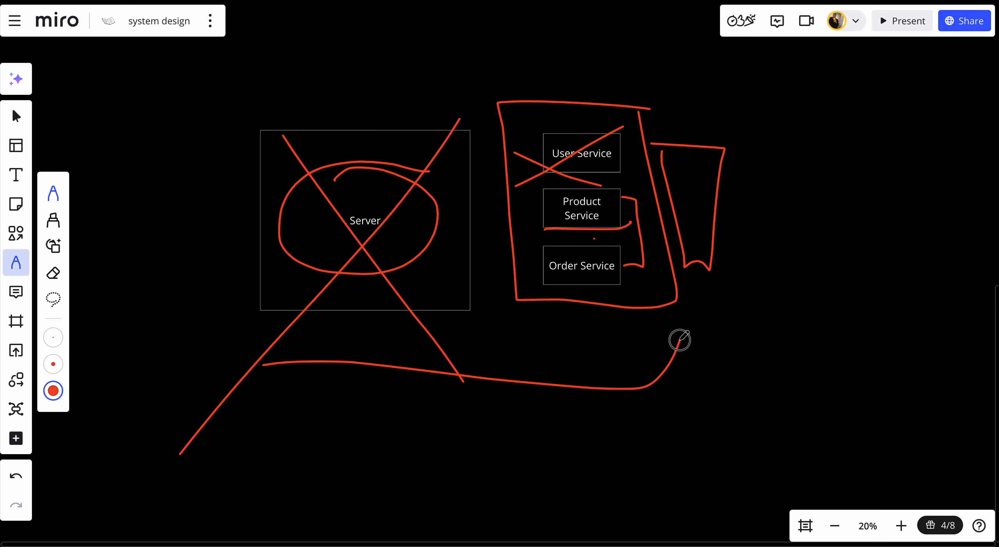
{"action": "scroll", "coordinate": [679, 339], "scroll_direction": "down", "scroll_amount": 4}
{"action": "mouse_move", "coordinate": [395, 337]}
{"action": "left_mouse_down"}
{"action": "mouse_move", "coordinate": [397, 406]}
{"action": "mouse_move", "coordinate": [434, 391]}
{"action": "left_mouse_up"}
{"action": "left_click_drag", "start_coordinate": [489, 341], "coordinate": [486, 447]}
{"action": "left_click_drag", "start_coordinate": [513, 393], "coordinate": [537, 411]}
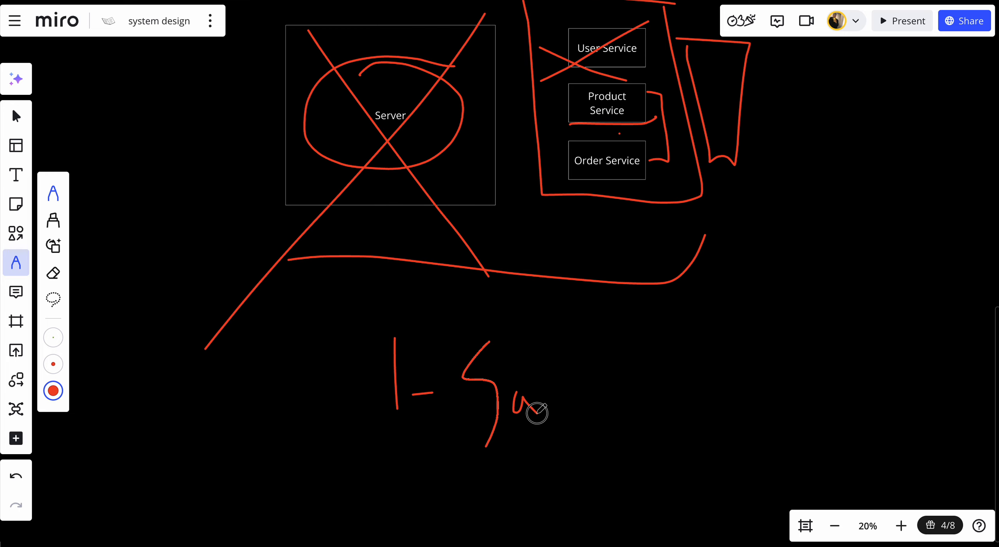
{"action": "left_click_drag", "start_coordinate": [561, 375], "coordinate": [586, 406]}
{"action": "left_click_drag", "start_coordinate": [601, 364], "coordinate": [612, 402]}
Finish handwriting Scalability and circle Product Service in red
{"action": "left_click_drag", "start_coordinate": [632, 309], "coordinate": [658, 377]}
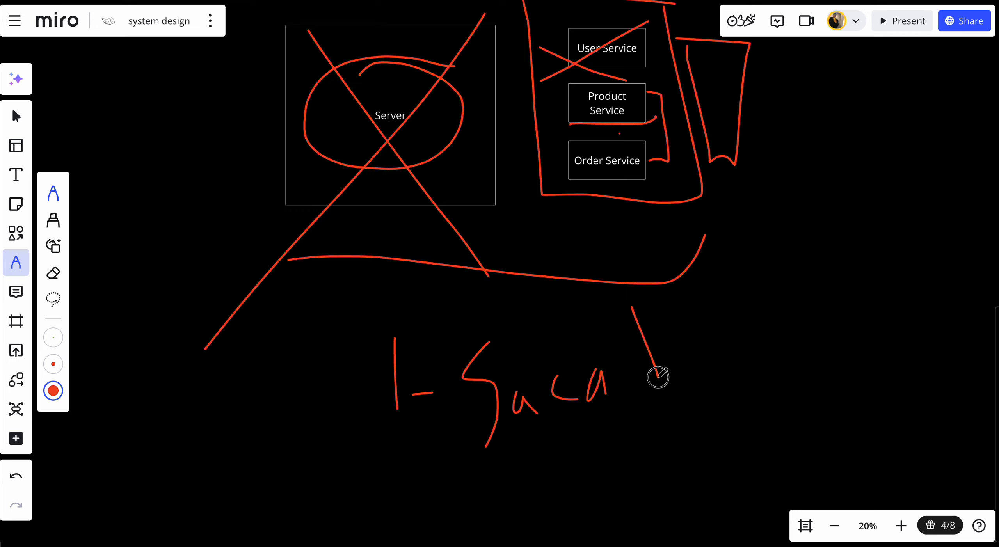
{"action": "mouse_move", "coordinate": [687, 344]}
{"action": "left_mouse_down"}
{"action": "mouse_move", "coordinate": [704, 400]}
{"action": "mouse_move", "coordinate": [755, 381]}
{"action": "left_mouse_up"}
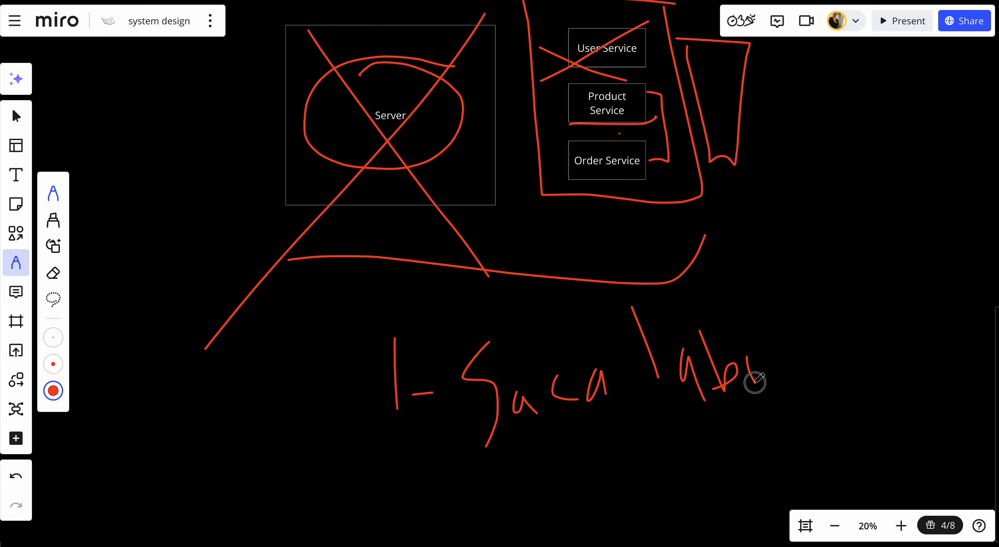
{"action": "left_click", "coordinate": [736, 341]}
{"action": "left_click_drag", "start_coordinate": [746, 301], "coordinate": [779, 387]}
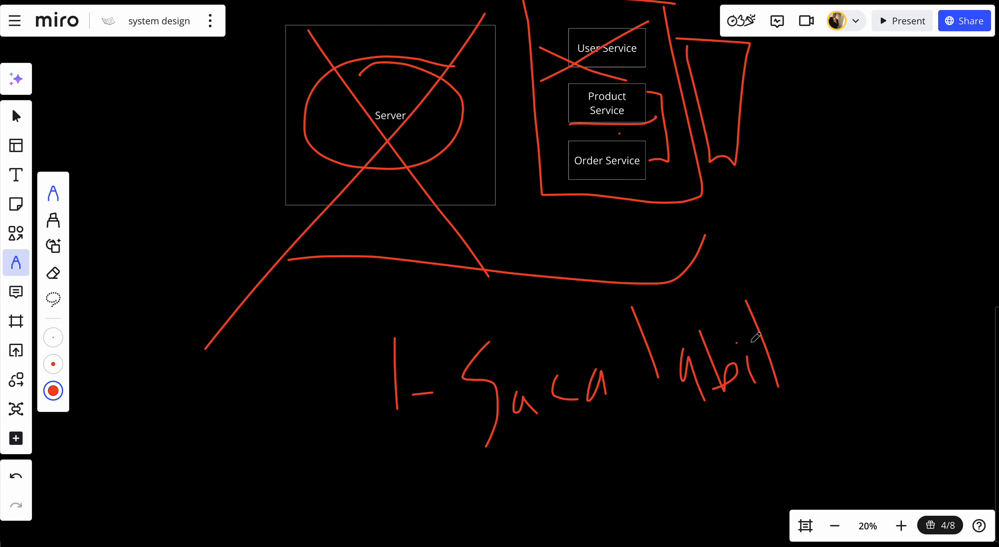
{"action": "mouse_move", "coordinate": [751, 342]}
{"action": "left_mouse_down"}
{"action": "mouse_move", "coordinate": [816, 328]}
{"action": "mouse_move", "coordinate": [806, 488]}
{"action": "left_mouse_up"}
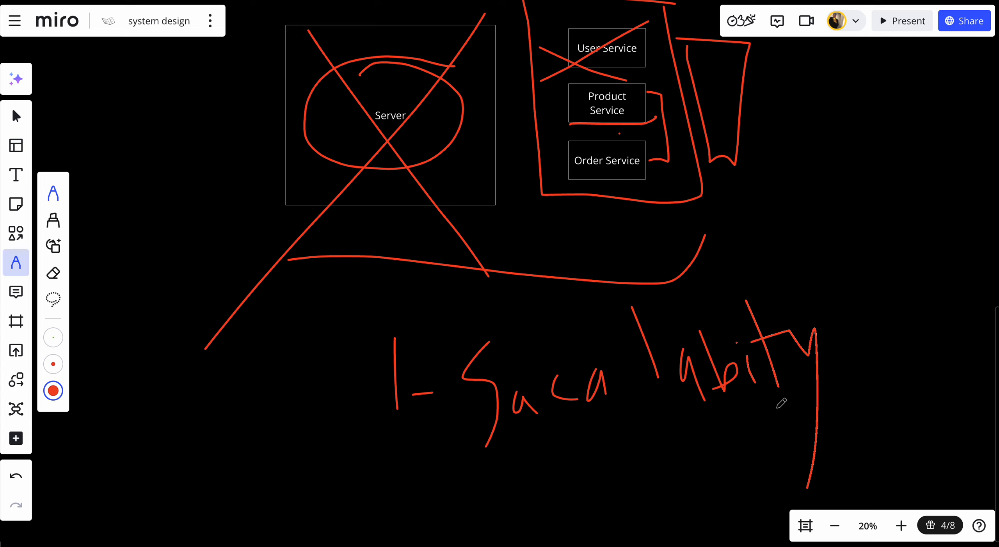
{"action": "left_click_drag", "start_coordinate": [578, 129], "coordinate": [594, 121]}
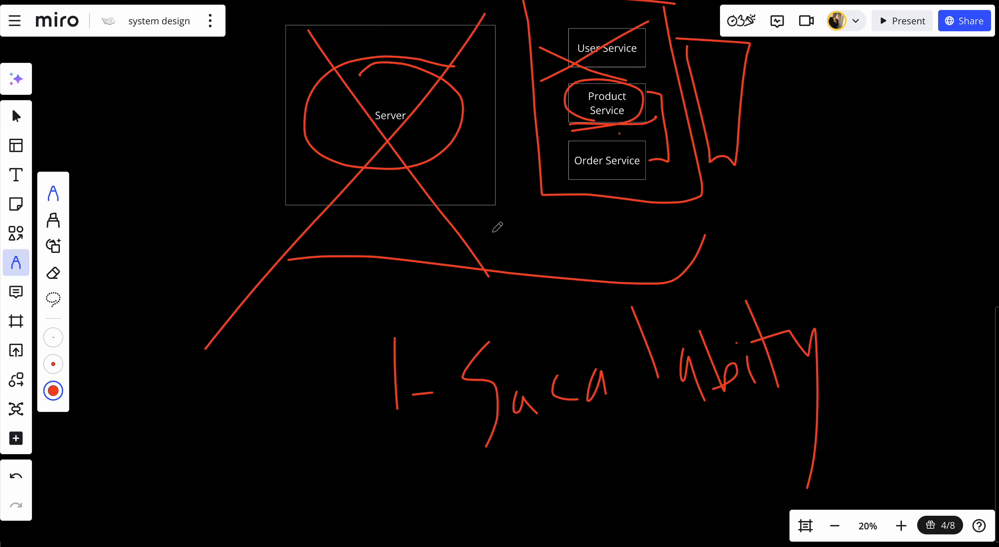
{"action": "scroll", "coordinate": [499, 227], "scroll_direction": "down", "scroll_amount": 4}
{"action": "mouse_move", "coordinate": [410, 406]}
{"action": "left_mouse_down"}
{"action": "mouse_move", "coordinate": [458, 476]}
{"action": "mouse_move", "coordinate": [507, 437]}
{"action": "left_mouse_up"}
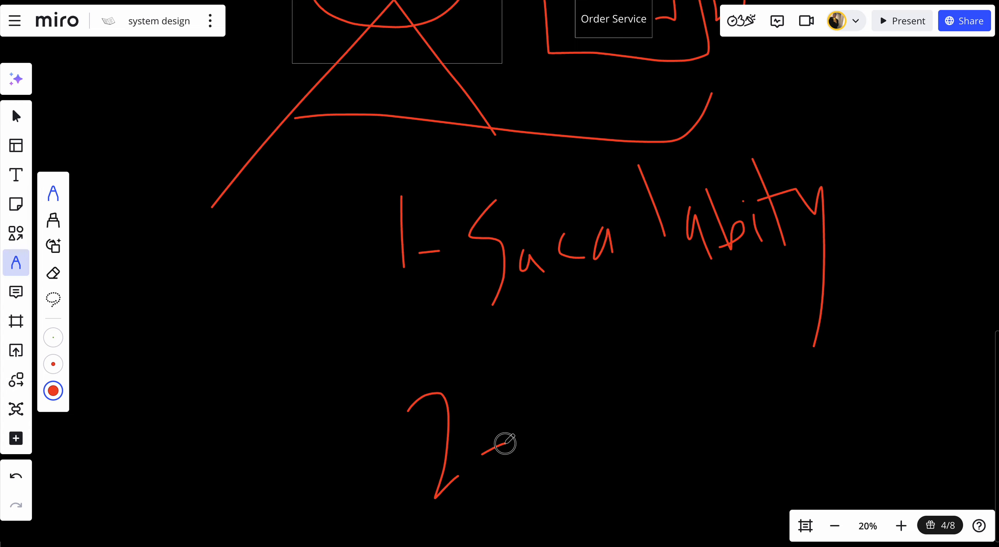
{"action": "scroll", "coordinate": [507, 438], "scroll_direction": "down", "scroll_amount": 2}
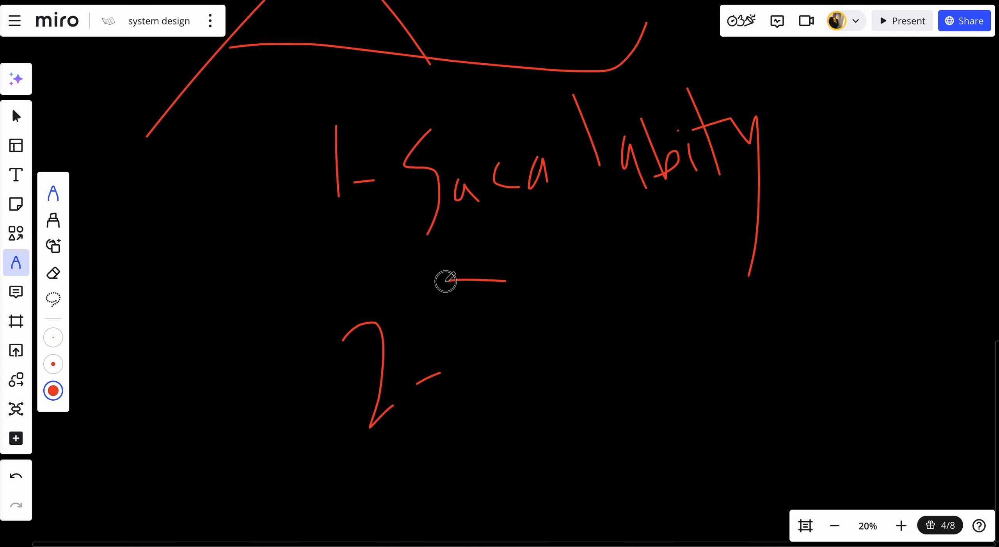
Handwrite the red points 2-FT and 3-R below Scalability
{"action": "left_click_drag", "start_coordinate": [505, 279], "coordinate": [462, 402]}
{"action": "left_click_drag", "start_coordinate": [463, 363], "coordinate": [505, 358]}
{"action": "left_click_drag", "start_coordinate": [577, 283], "coordinate": [606, 381]}
{"action": "left_click_drag", "start_coordinate": [523, 289], "coordinate": [660, 273]}
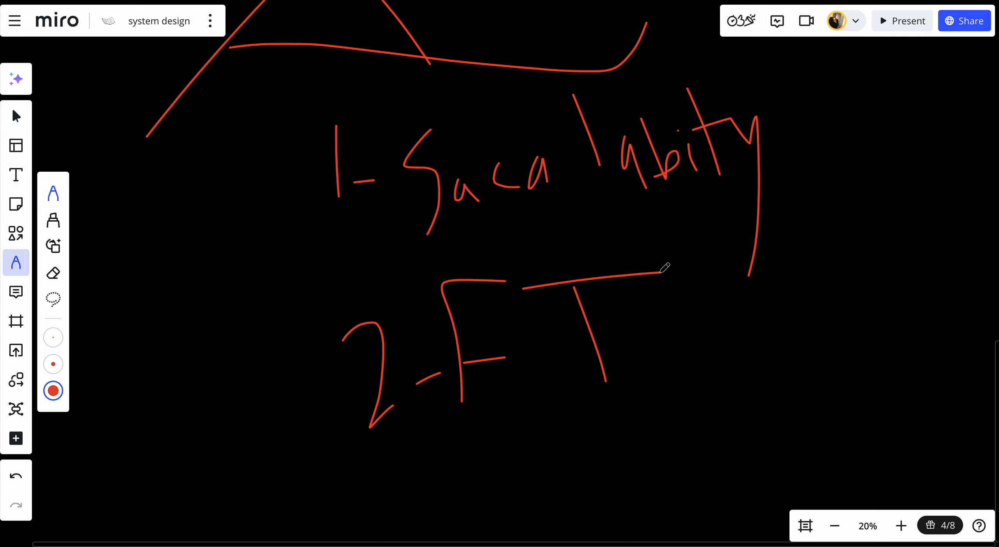
{"action": "scroll", "coordinate": [394, 363], "scroll_direction": "down", "scroll_amount": 3}
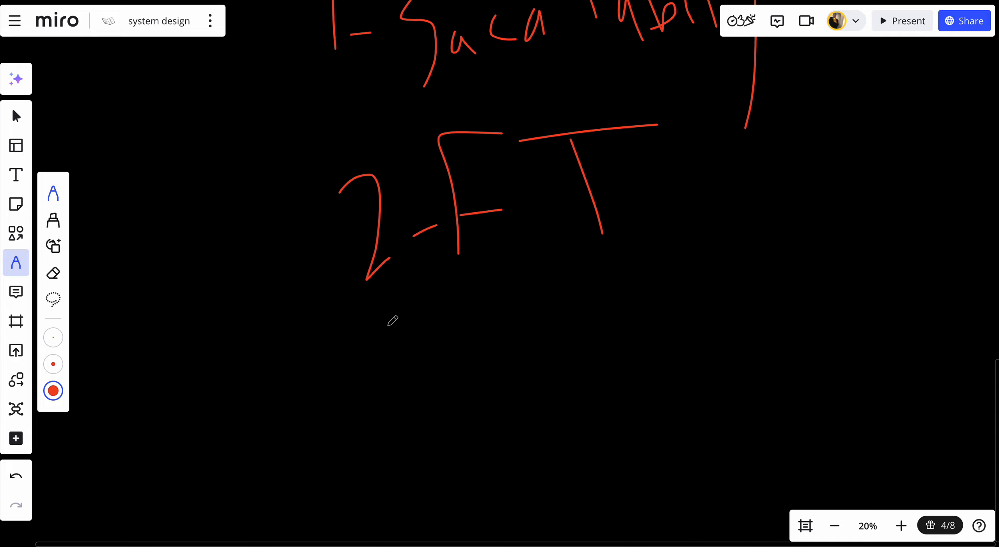
{"action": "mouse_move", "coordinate": [368, 335]}
{"action": "left_mouse_down"}
{"action": "mouse_move", "coordinate": [383, 444]}
{"action": "mouse_move", "coordinate": [451, 420]}
{"action": "left_mouse_up"}
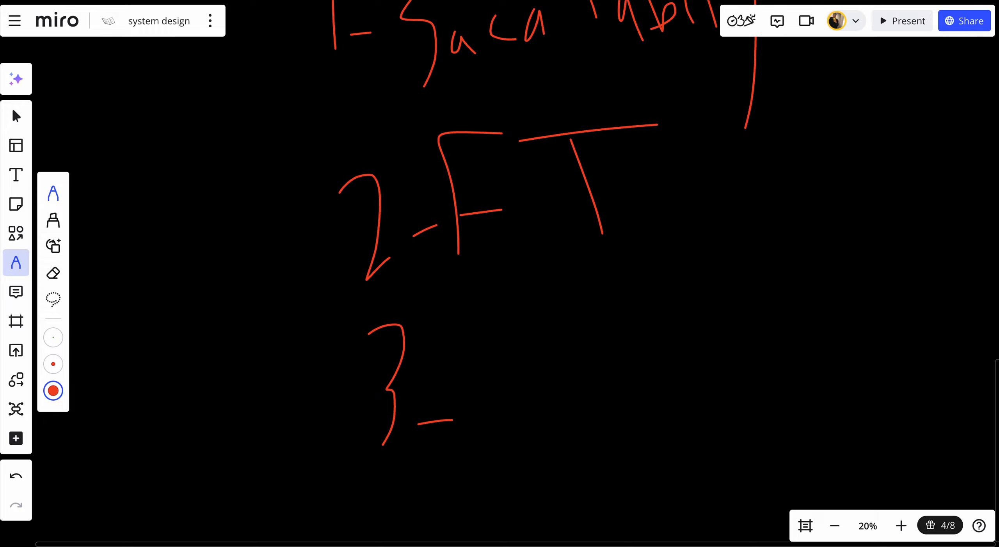
{"action": "scroll", "coordinate": [511, 398], "scroll_direction": "down", "scroll_amount": 4}
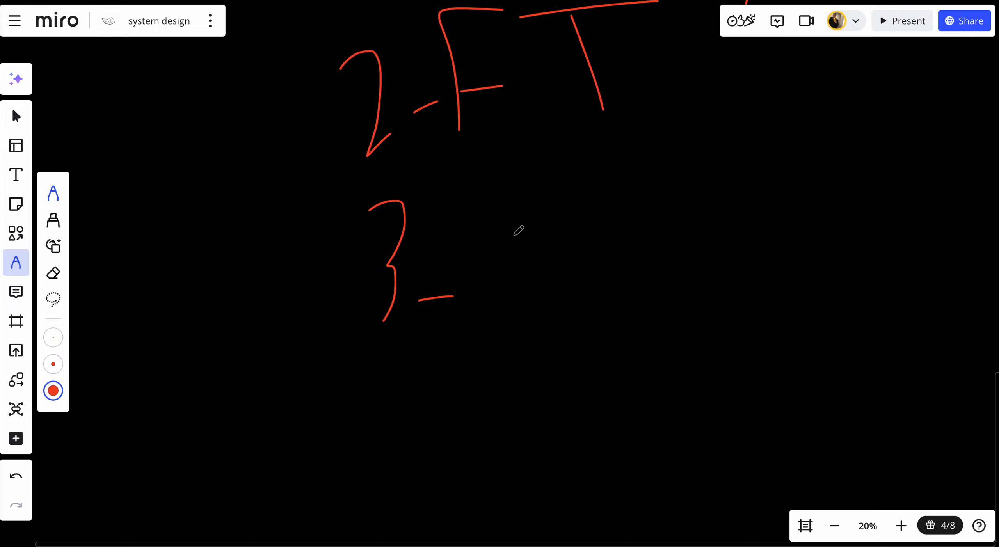
{"action": "mouse_move", "coordinate": [518, 232]}
{"action": "left_mouse_down"}
{"action": "mouse_move", "coordinate": [521, 313]}
{"action": "mouse_move", "coordinate": [613, 289]}
{"action": "left_mouse_up"}
{"action": "scroll", "coordinate": [444, 375], "scroll_direction": "down", "scroll_amount": 3}
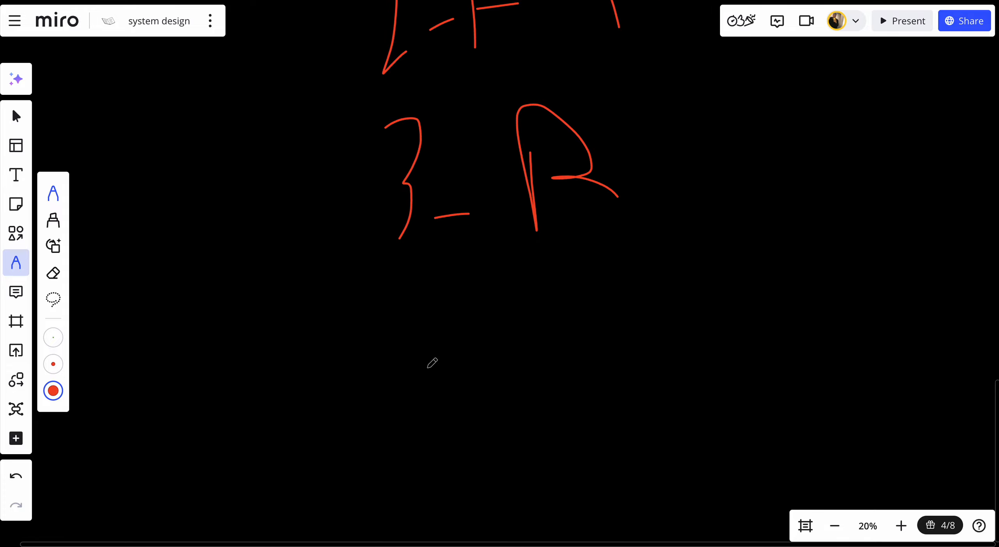
Handwrite point 4-FDD in red and underline it
{"action": "mouse_move", "coordinate": [428, 366]}
{"action": "left_mouse_down"}
{"action": "mouse_move", "coordinate": [464, 366]}
{"action": "mouse_move", "coordinate": [476, 447]}
{"action": "left_mouse_up"}
{"action": "mouse_move", "coordinate": [565, 375]}
{"action": "left_mouse_down"}
{"action": "mouse_move", "coordinate": [516, 457]}
{"action": "mouse_move", "coordinate": [560, 430]}
{"action": "left_mouse_up"}
{"action": "left_click_drag", "start_coordinate": [593, 367], "coordinate": [610, 493]}
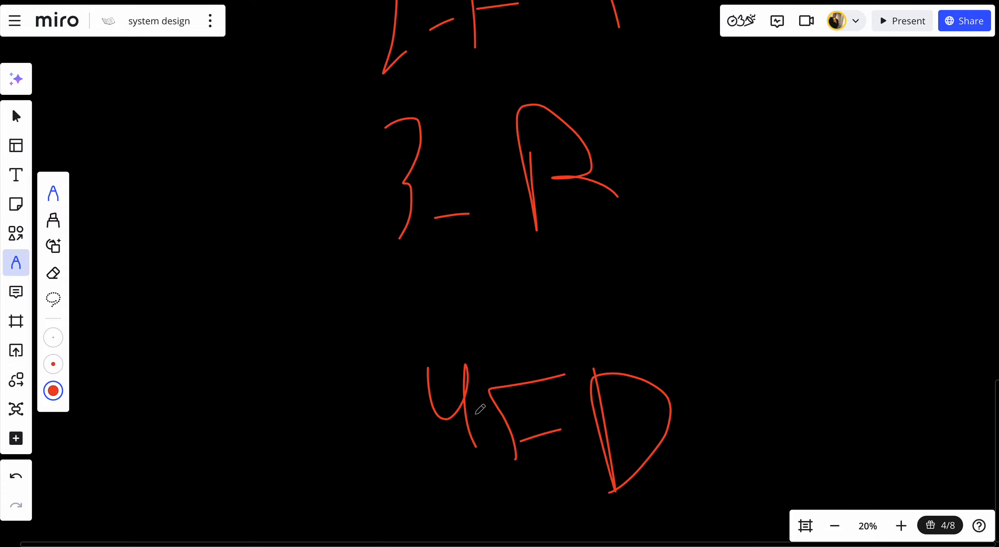
{"action": "left_click_drag", "start_coordinate": [499, 438], "coordinate": [497, 444]}
{"action": "left_click", "coordinate": [753, 380]}
{"action": "mouse_move", "coordinate": [727, 363]}
{"action": "left_mouse_down"}
{"action": "mouse_move", "coordinate": [749, 539]}
{"action": "mouse_move", "coordinate": [741, 524]}
{"action": "left_mouse_up"}
{"action": "scroll", "coordinate": [624, 469], "scroll_direction": "down", "scroll_amount": 2}
{"action": "left_click_drag", "start_coordinate": [452, 453], "coordinate": [747, 471]}
{"action": "scroll", "coordinate": [747, 470], "scroll_direction": "down", "scroll_amount": 3}
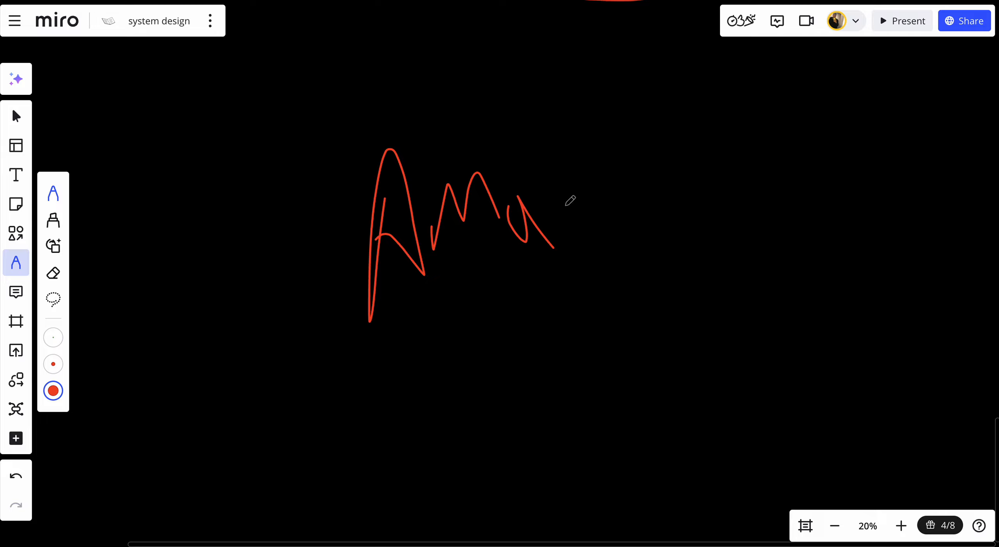
Finish handwriting Amazon in red
{"action": "left_click_drag", "start_coordinate": [566, 205], "coordinate": [643, 226]}
{"action": "mouse_move", "coordinate": [685, 199]}
{"action": "left_mouse_down"}
{"action": "mouse_move", "coordinate": [706, 266]}
{"action": "mouse_move", "coordinate": [729, 229]}
{"action": "left_mouse_up"}
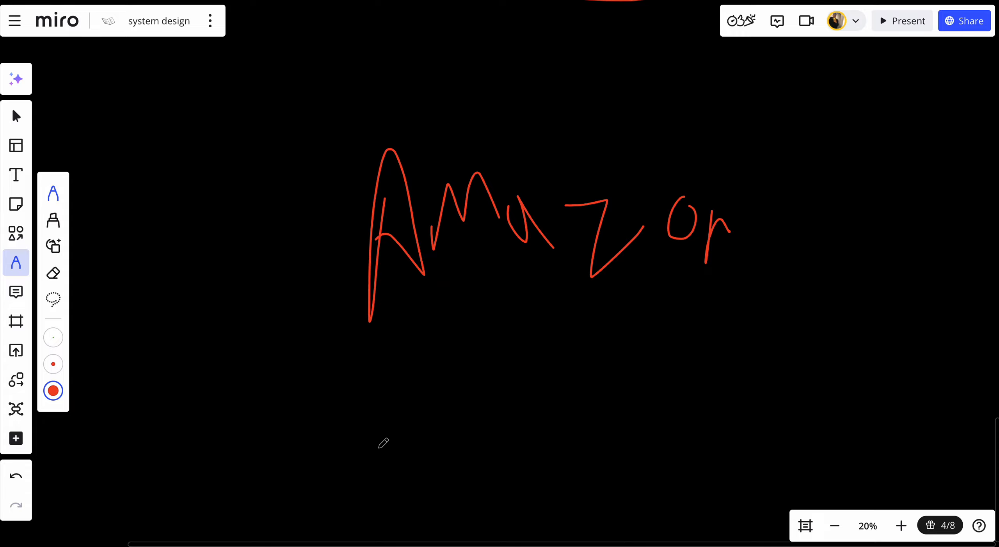
Handwrite Netflix in red below Amazon
{"action": "mouse_move", "coordinate": [378, 465]}
{"action": "left_mouse_down"}
{"action": "mouse_move", "coordinate": [461, 359]}
{"action": "mouse_move", "coordinate": [470, 310]}
{"action": "left_mouse_up"}
{"action": "mouse_move", "coordinate": [503, 409]}
{"action": "left_mouse_down"}
{"action": "mouse_move", "coordinate": [566, 273]}
{"action": "mouse_move", "coordinate": [575, 418]}
{"action": "left_mouse_up"}
{"action": "mouse_move", "coordinate": [518, 297]}
{"action": "left_mouse_down"}
{"action": "mouse_move", "coordinate": [617, 314]}
{"action": "mouse_move", "coordinate": [567, 472]}
{"action": "left_mouse_up"}
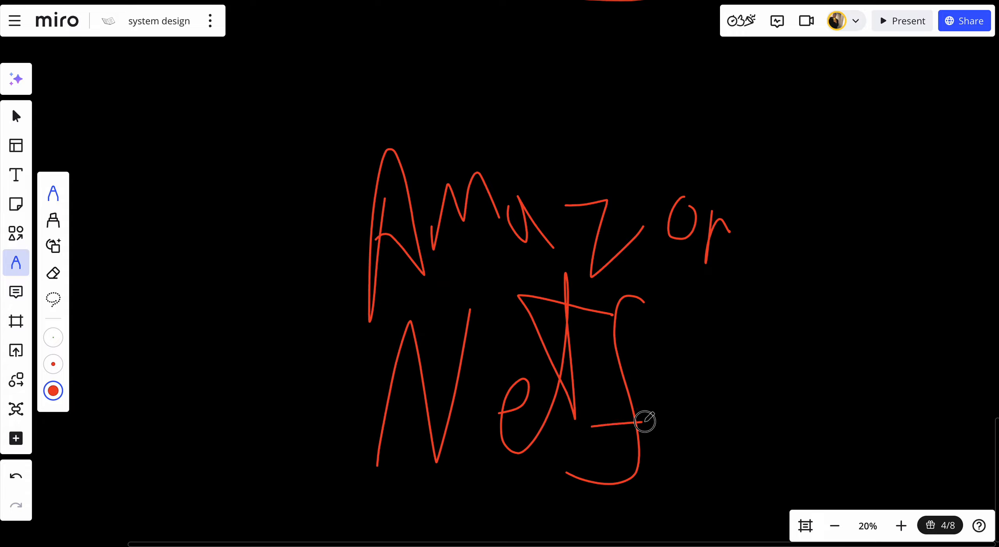
{"action": "left_click_drag", "start_coordinate": [592, 426], "coordinate": [655, 420]}
{"action": "left_click_drag", "start_coordinate": [712, 306], "coordinate": [722, 403]}
{"action": "left_click_drag", "start_coordinate": [763, 354], "coordinate": [768, 395]}
{"action": "left_click", "coordinate": [762, 327]}
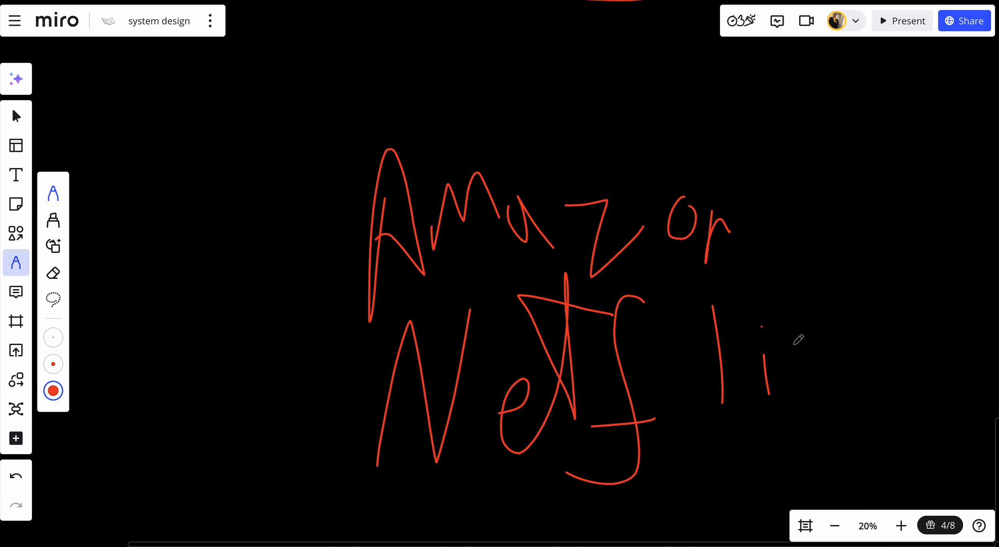
{"action": "mouse_move", "coordinate": [785, 343]}
{"action": "left_mouse_down"}
{"action": "mouse_move", "coordinate": [811, 400]}
{"action": "mouse_move", "coordinate": [816, 338]}
{"action": "left_mouse_up"}
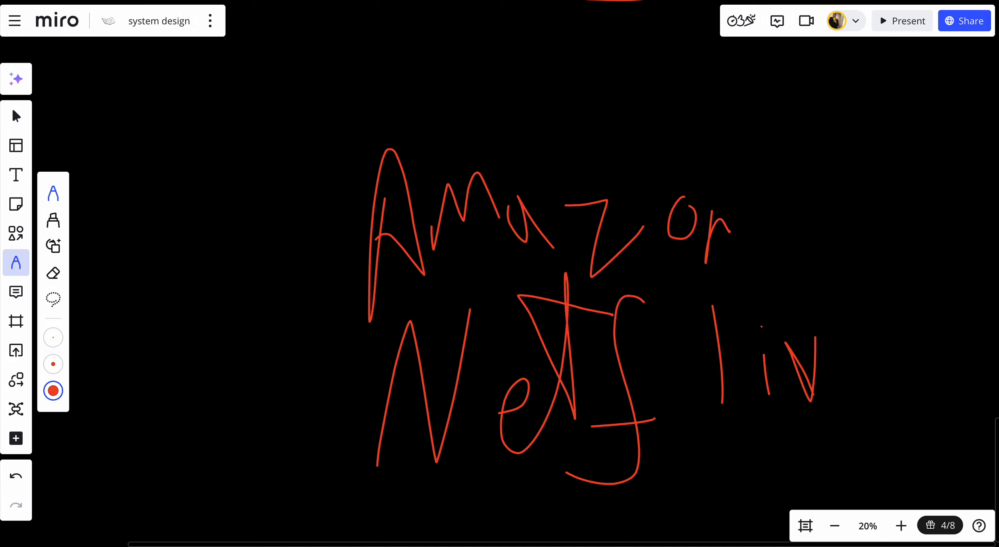
{"action": "scroll", "coordinate": [546, 320], "scroll_direction": "down", "scroll_amount": 5}
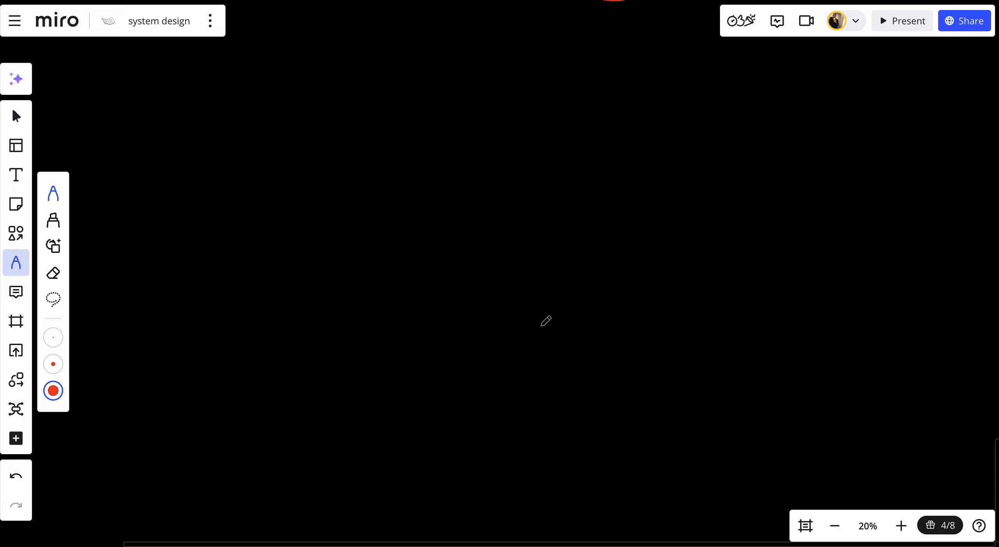
Handwrite Increase in red followed by a large bracket curve
{"action": "mouse_move", "coordinate": [444, 149]}
{"action": "left_mouse_down"}
{"action": "mouse_move", "coordinate": [452, 225]}
{"action": "mouse_move", "coordinate": [495, 222]}
{"action": "left_mouse_up"}
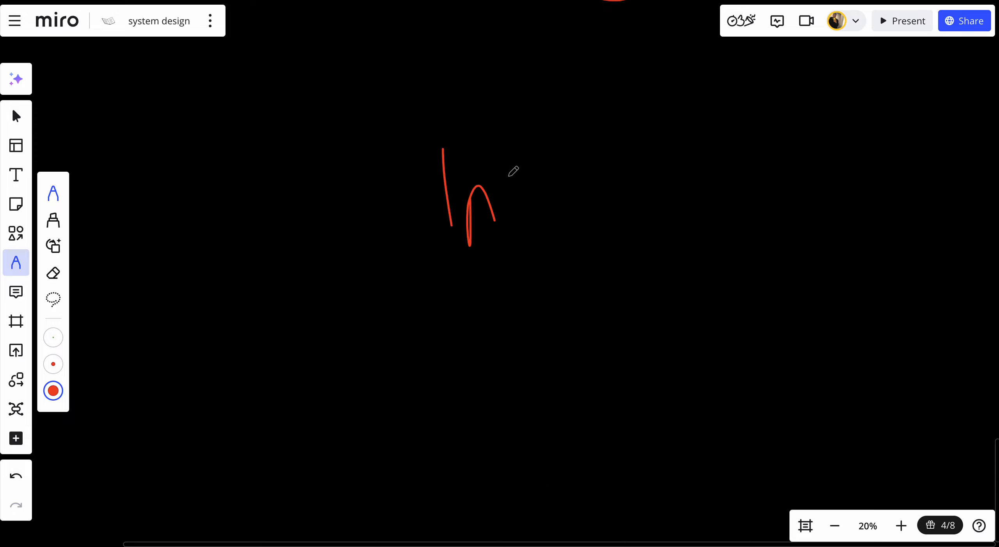
{"action": "left_click_drag", "start_coordinate": [525, 191], "coordinate": [521, 218]}
{"action": "mouse_move", "coordinate": [536, 153]}
{"action": "left_mouse_down"}
{"action": "mouse_move", "coordinate": [543, 205]}
{"action": "mouse_move", "coordinate": [568, 219]}
{"action": "left_mouse_up"}
{"action": "left_click_drag", "start_coordinate": [589, 177], "coordinate": [623, 216]}
{"action": "left_click_drag", "start_coordinate": [643, 161], "coordinate": [649, 255]}
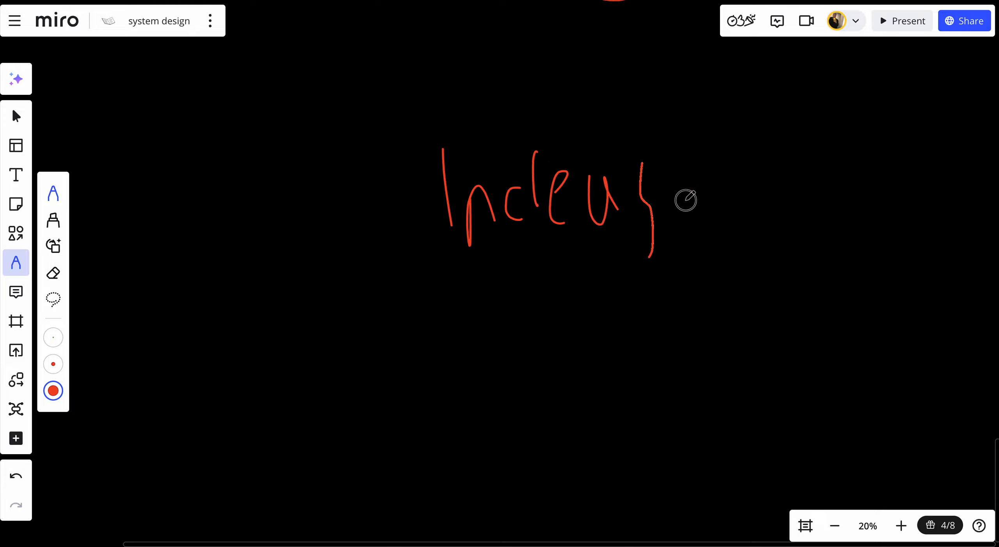
{"action": "left_click_drag", "start_coordinate": [685, 201], "coordinate": [717, 224]}
{"action": "left_click_drag", "start_coordinate": [807, 158], "coordinate": [773, 250]}
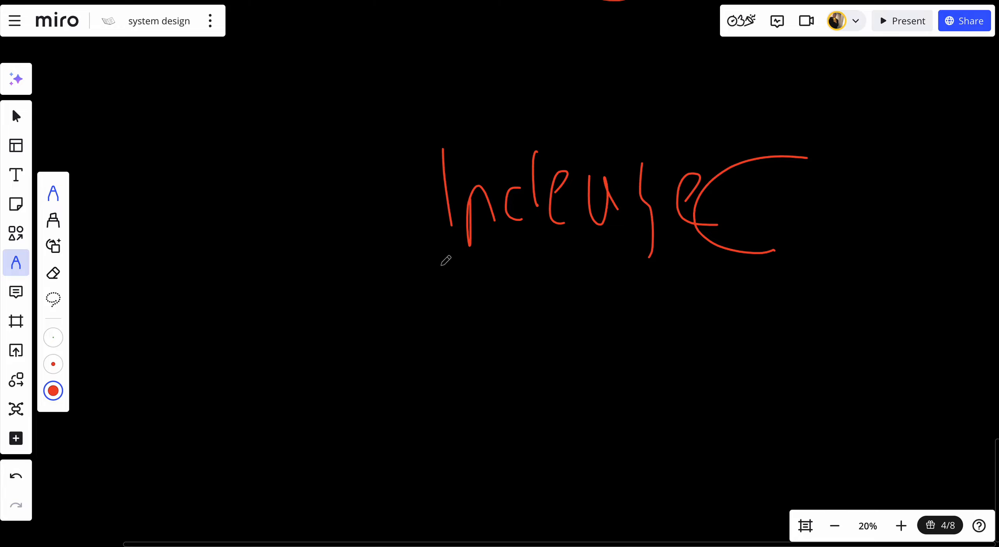
{"action": "scroll", "coordinate": [515, 344], "scroll_direction": "down", "scroll_amount": 5}
Sketch a C-shaped curve and a second curved stroke below Increase
{"action": "mouse_move", "coordinate": [477, 168]}
{"action": "left_mouse_down"}
{"action": "mouse_move", "coordinate": [439, 189]}
{"action": "mouse_move", "coordinate": [488, 301]}
{"action": "left_mouse_up"}
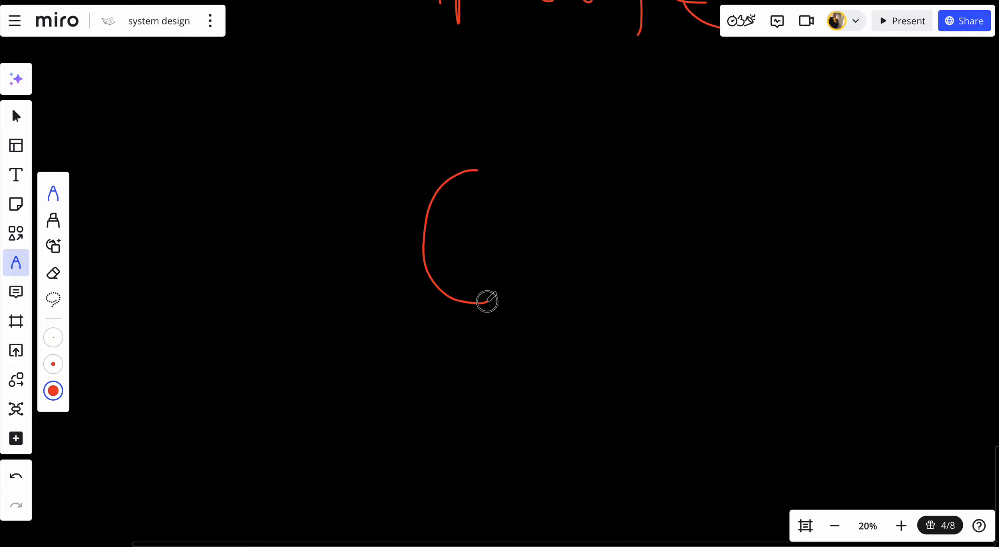
{"action": "mouse_move", "coordinate": [581, 211]}
{"action": "left_mouse_down"}
{"action": "mouse_move", "coordinate": [628, 162]}
{"action": "mouse_move", "coordinate": [552, 160]}
{"action": "left_mouse_up"}
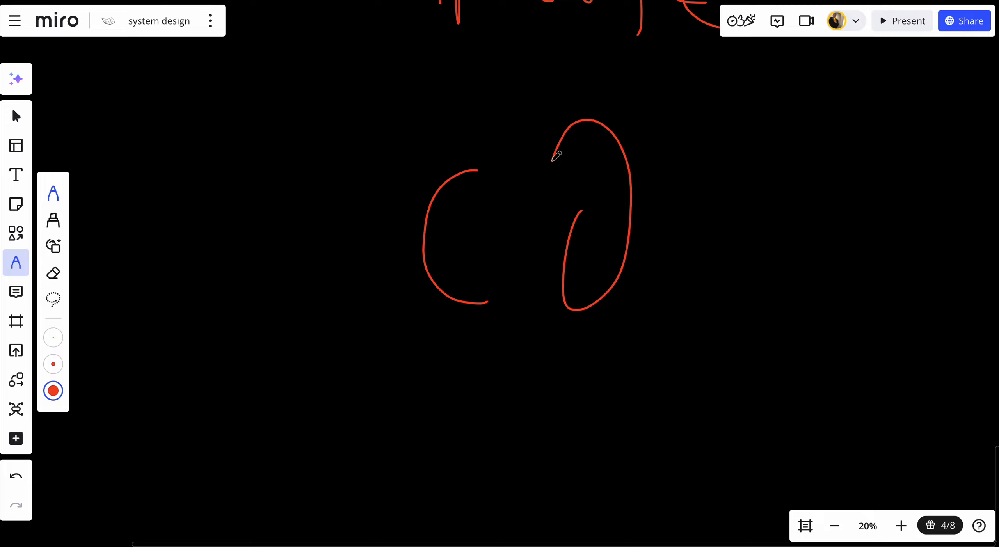
{"action": "scroll", "coordinate": [605, 351], "scroll_direction": "down", "scroll_amount": 5}
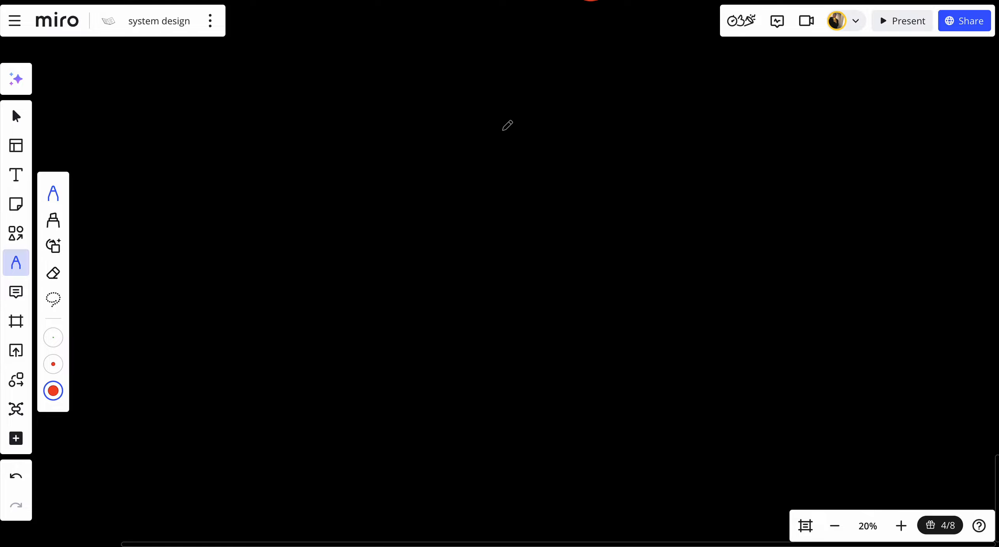
Handwrite the red letters D and M side by side
{"action": "mouse_move", "coordinate": [505, 129]}
{"action": "left_mouse_down"}
{"action": "mouse_move", "coordinate": [511, 230]}
{"action": "mouse_move", "coordinate": [538, 244]}
{"action": "left_mouse_up"}
{"action": "mouse_move", "coordinate": [663, 227]}
{"action": "left_mouse_down"}
{"action": "mouse_move", "coordinate": [655, 99]}
{"action": "mouse_move", "coordinate": [740, 173]}
{"action": "left_mouse_up"}
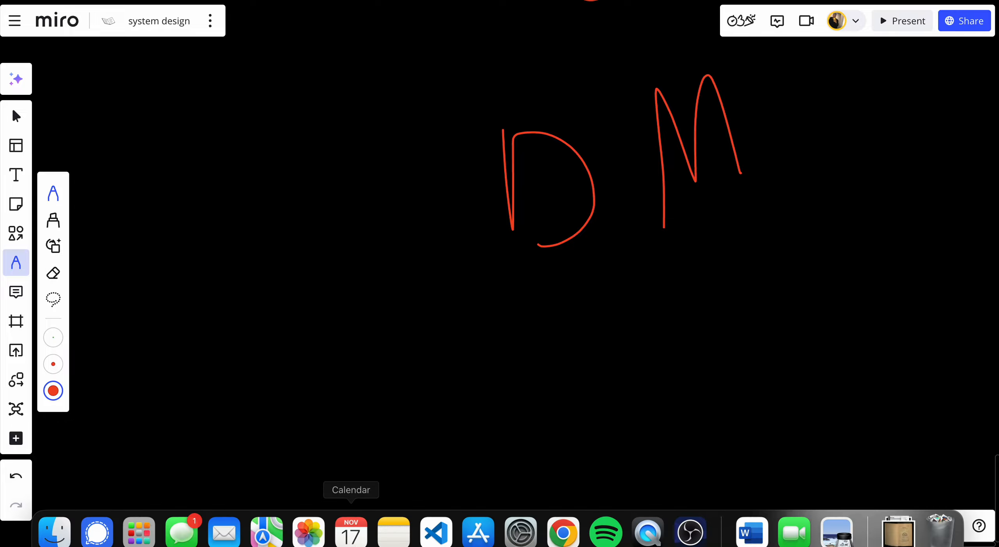
{"action": "scroll", "coordinate": [570, 291], "scroll_direction": "up", "scroll_amount": 3}
{"action": "scroll", "coordinate": [569, 291], "scroll_direction": "down", "scroll_amount": 3}
{"action": "scroll", "coordinate": [570, 291], "scroll_direction": "down", "scroll_amount": 3}
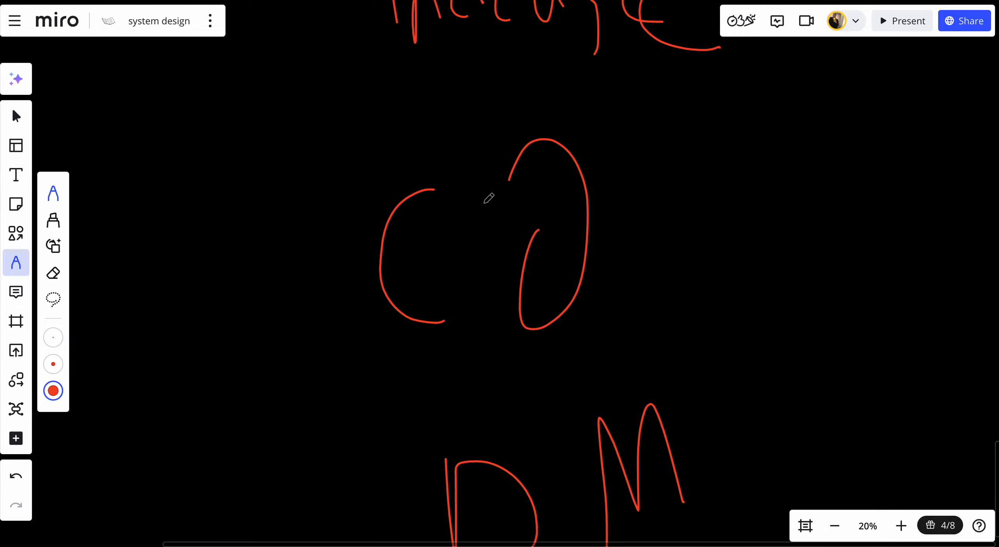
{"action": "scroll", "coordinate": [489, 199], "scroll_direction": "down", "scroll_amount": 3}
{"action": "scroll", "coordinate": [489, 198], "scroll_direction": "up", "scroll_amount": 5}
{"action": "scroll", "coordinate": [488, 199], "scroll_direction": "up", "scroll_amount": 5}
{"action": "scroll", "coordinate": [489, 199], "scroll_direction": "up", "scroll_amount": 5}
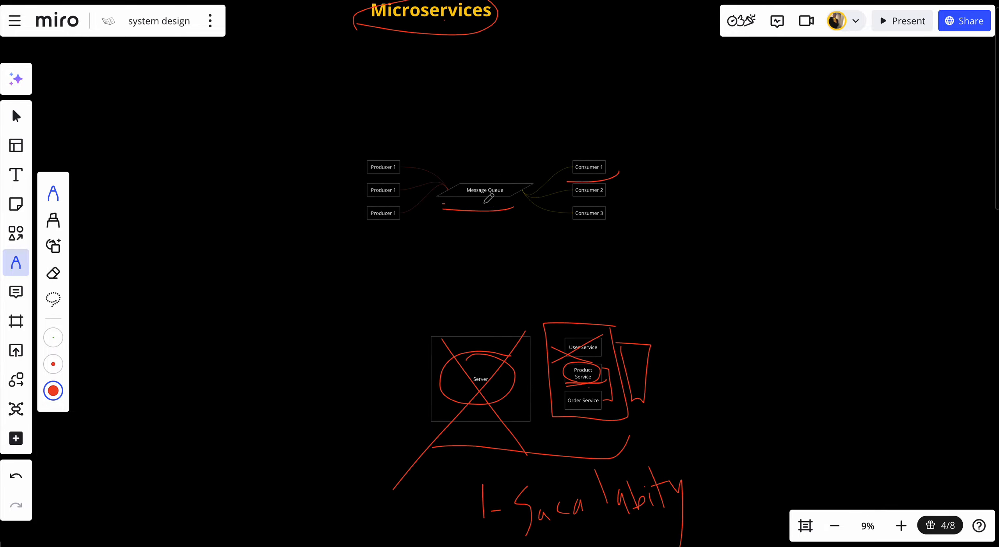
{"action": "scroll", "coordinate": [488, 199], "scroll_direction": "up", "scroll_amount": 4}
{"action": "scroll", "coordinate": [488, 198], "scroll_direction": "up", "scroll_amount": 3}
{"action": "scroll", "coordinate": [489, 198], "scroll_direction": "up", "scroll_amount": 3}
{"action": "scroll", "coordinate": [489, 199], "scroll_direction": "up", "scroll_amount": 4}
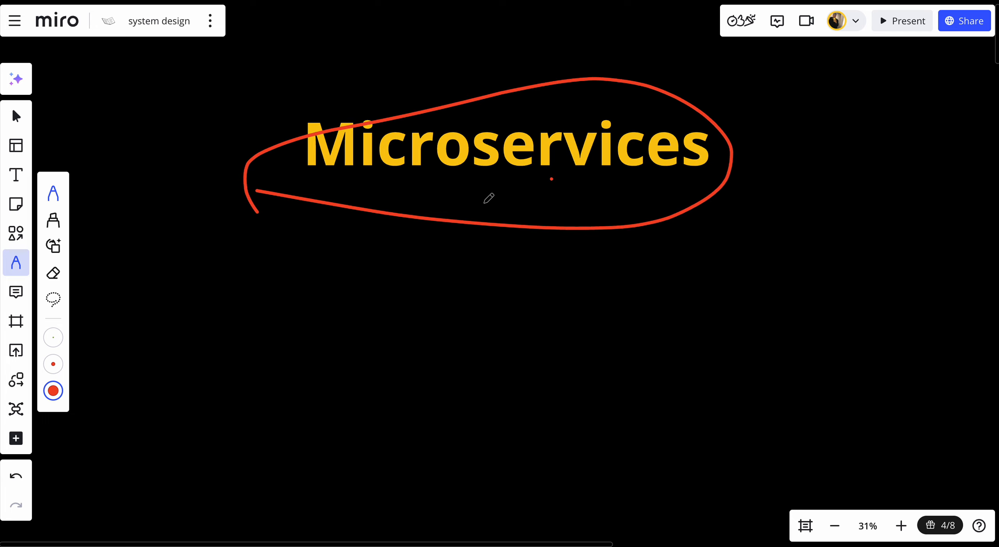
{"action": "scroll", "coordinate": [489, 199], "scroll_direction": "up", "scroll_amount": 2}
{"action": "scroll", "coordinate": [489, 198], "scroll_direction": "up", "scroll_amount": 1}
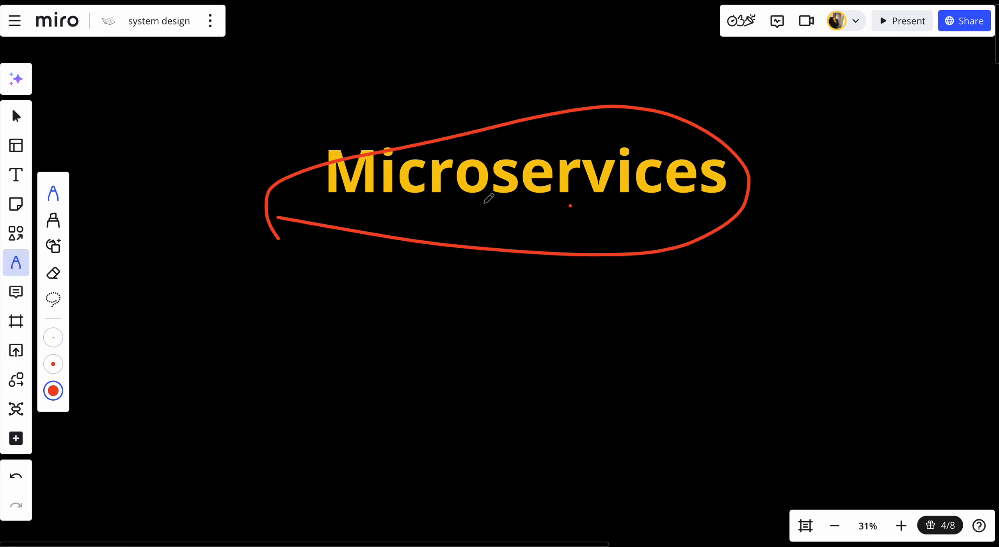